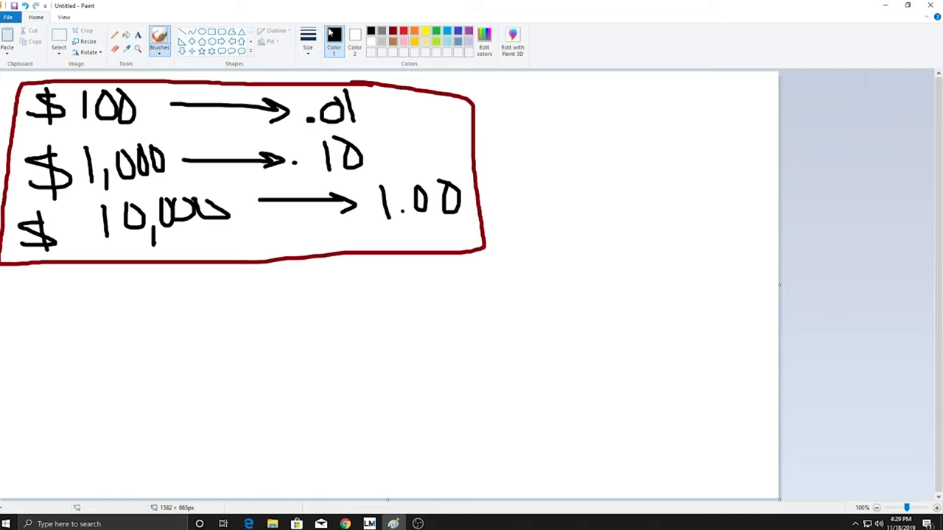
Erase all the handwritten dollar amounts and their dark red frame from the canvas.
{"action": "left_click", "coordinate": [59, 37]}
{"action": "mouse_move", "coordinate": [5, 74]}
{"action": "left_mouse_down"}
{"action": "mouse_move", "coordinate": [60, 80]}
{"action": "mouse_move", "coordinate": [377, 200]}
{"action": "mouse_move", "coordinate": [505, 286]}
{"action": "mouse_move", "coordinate": [543, 294]}
{"action": "left_mouse_up"}
{"action": "key", "text": "Delete"}
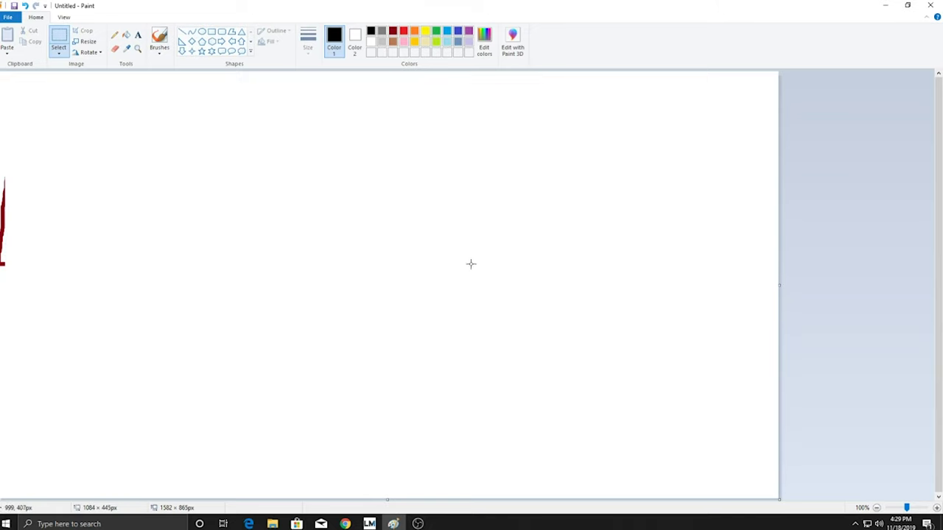
{"action": "left_click_drag", "start_coordinate": [22, 280], "coordinate": [0, 169]}
{"action": "key", "text": "Delete"}
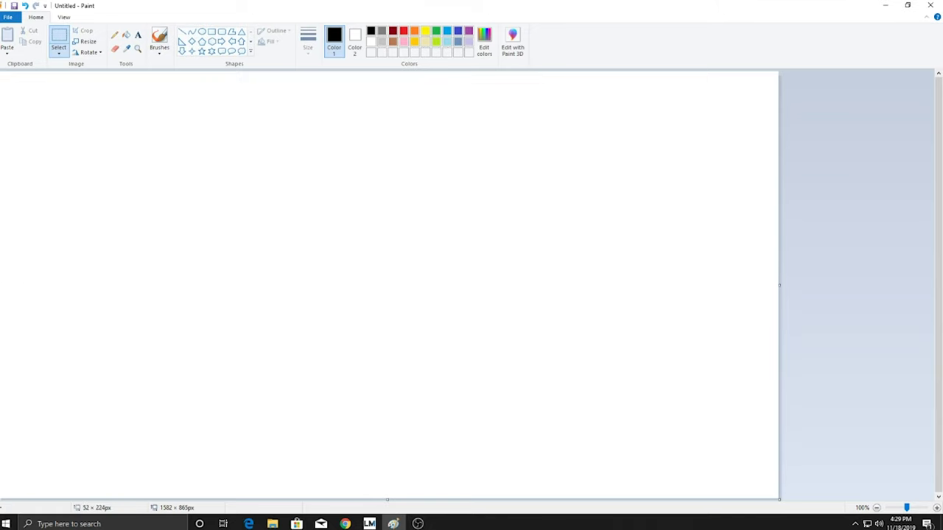
Switch to the MetaTrader chart and draw a lime rectangle beyond the latest candle, from the current price up to about 1.1083.
{"action": "left_click", "coordinate": [885, 6]}
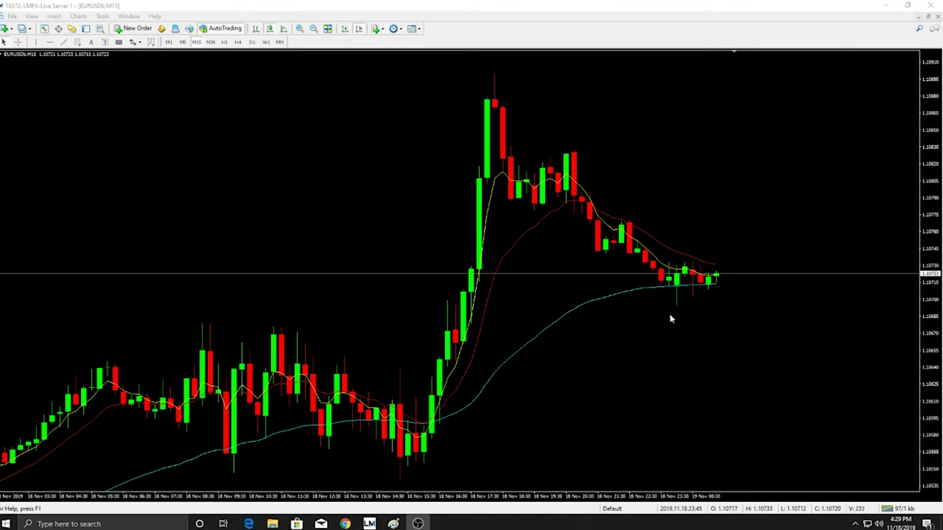
{"action": "left_click", "coordinate": [121, 43]}
{"action": "mouse_move", "coordinate": [724, 274]}
{"action": "left_mouse_down"}
{"action": "mouse_move", "coordinate": [767, 279]}
{"action": "mouse_move", "coordinate": [813, 251]}
{"action": "mouse_move", "coordinate": [837, 203]}
{"action": "mouse_move", "coordinate": [839, 152]}
{"action": "left_mouse_up"}
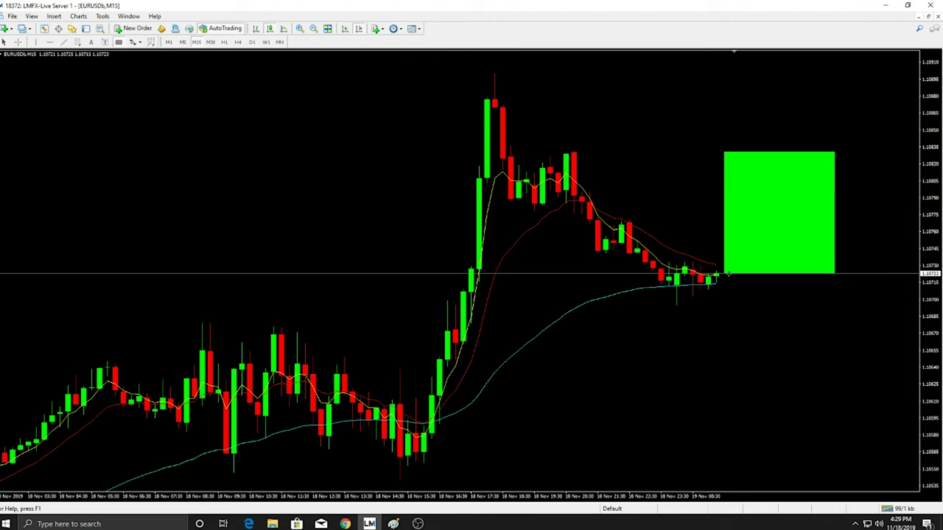
Draw a second rectangle directly below the green one, from the current price down to about 1.1068, and set its colour to Red.
{"action": "left_click_drag", "start_coordinate": [728, 274], "coordinate": [836, 319]}
{"action": "right_click", "coordinate": [836, 322]}
{"action": "left_click", "coordinate": [844, 326]}
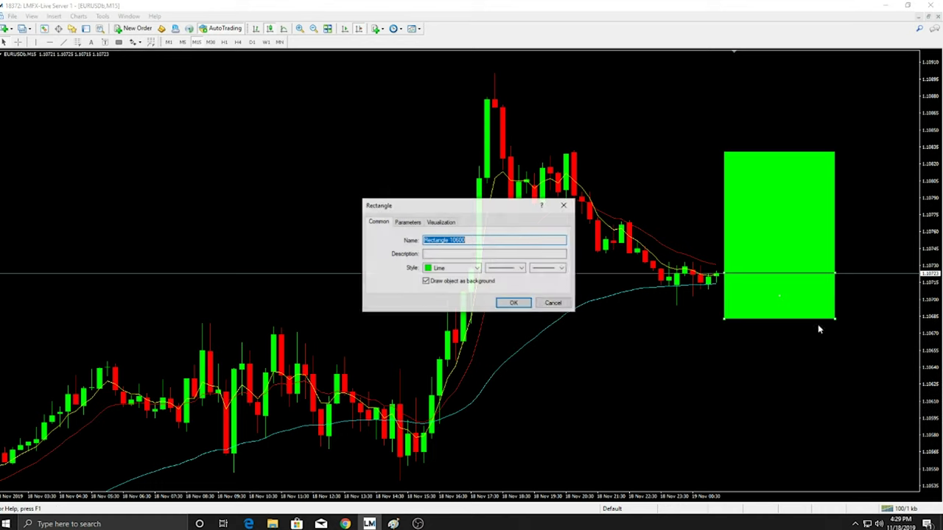
{"action": "left_click", "coordinate": [477, 268]}
{"action": "left_click", "coordinate": [486, 324]}
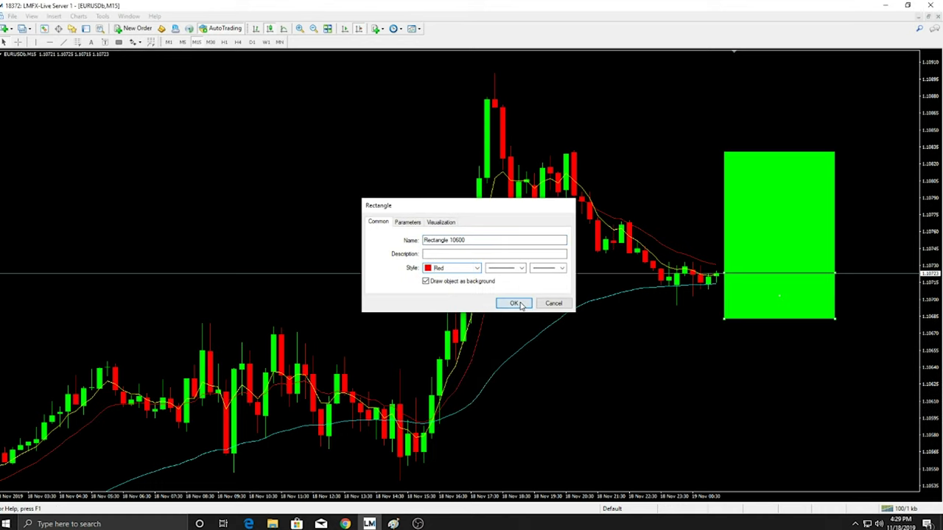
{"action": "left_click", "coordinate": [516, 303]}
Draw a trendline from the latest candle up into the green rectangle and set its colour to white.
{"action": "mouse_move", "coordinate": [718, 274]}
{"action": "left_mouse_down"}
{"action": "mouse_move", "coordinate": [734, 243]}
{"action": "mouse_move", "coordinate": [740, 184]}
{"action": "left_mouse_up"}
{"action": "right_click", "coordinate": [740, 184]}
{"action": "left_click", "coordinate": [758, 191]}
{"action": "left_click", "coordinate": [561, 268]}
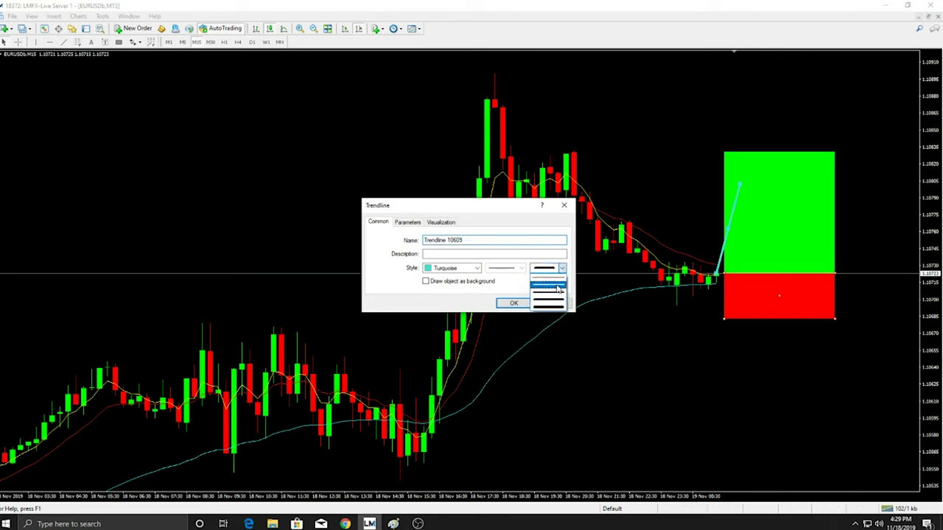
{"action": "left_click", "coordinate": [475, 269]}
{"action": "left_click", "coordinate": [475, 270]}
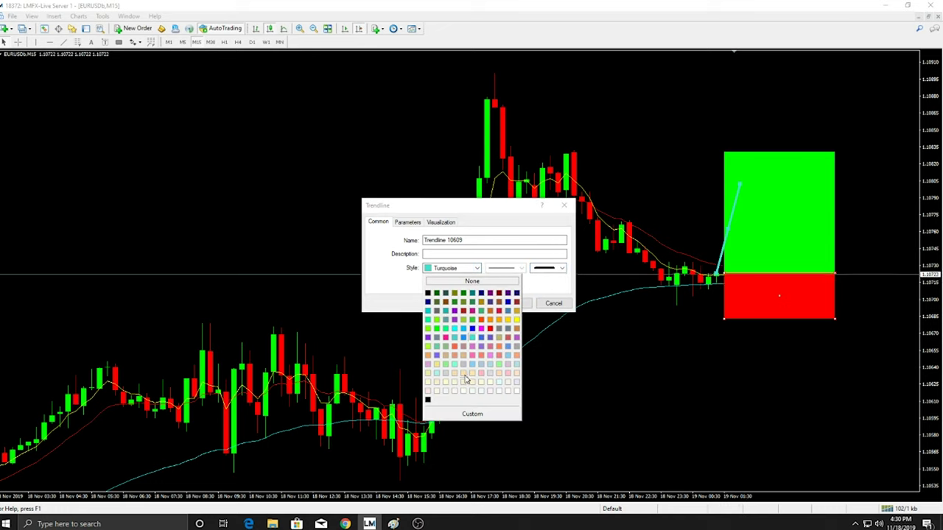
{"action": "left_click", "coordinate": [517, 390]}
{"action": "left_click", "coordinate": [515, 304]}
{"action": "left_click", "coordinate": [694, 284]}
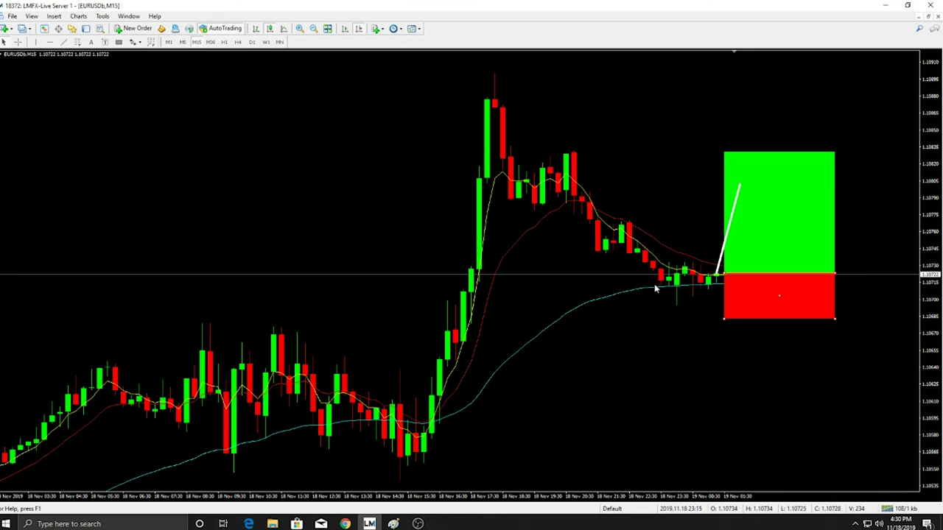
Add a text label reading "1:2" to the chart and move it into the green rectangle.
{"action": "left_click", "coordinate": [93, 45]}
{"action": "left_click", "coordinate": [326, 189]}
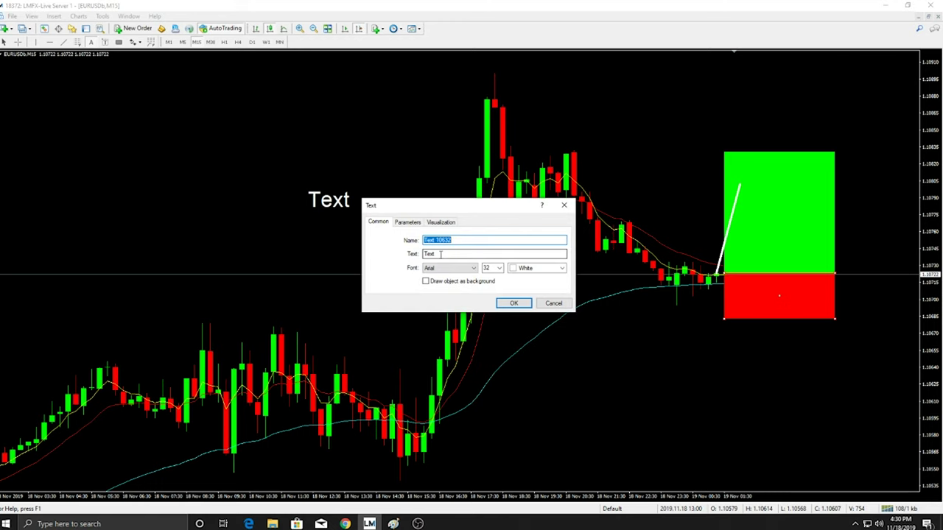
{"action": "left_click", "coordinate": [441, 254]}
{"action": "double_click", "coordinate": [441, 254]}
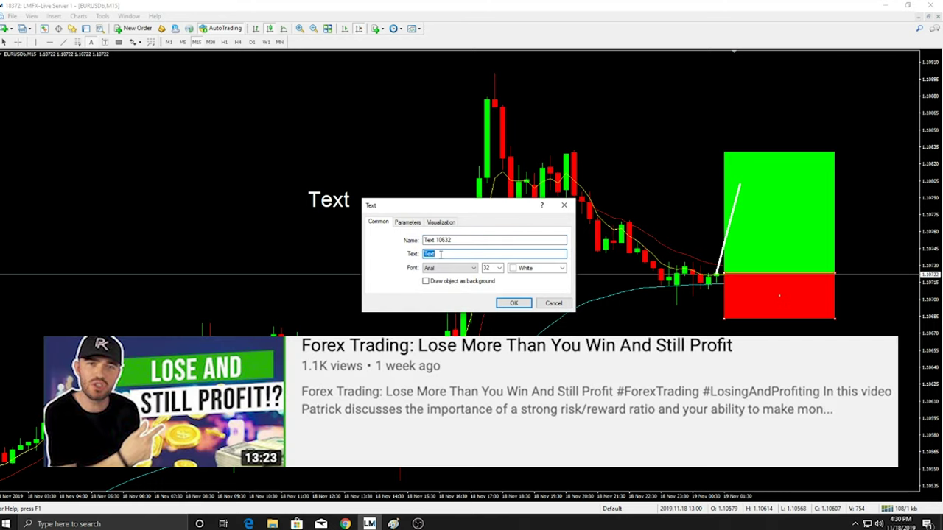
{"action": "type", "text": "1:2"}
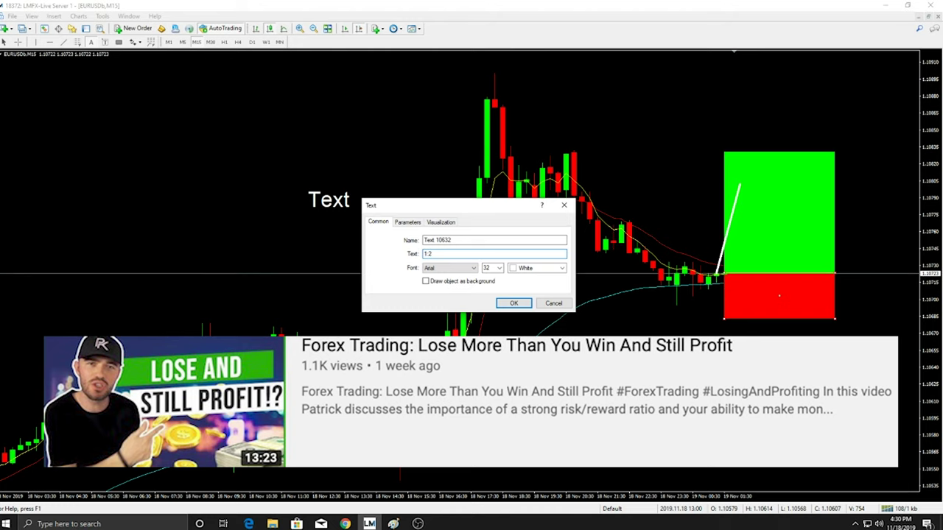
{"action": "left_click", "coordinate": [514, 303]}
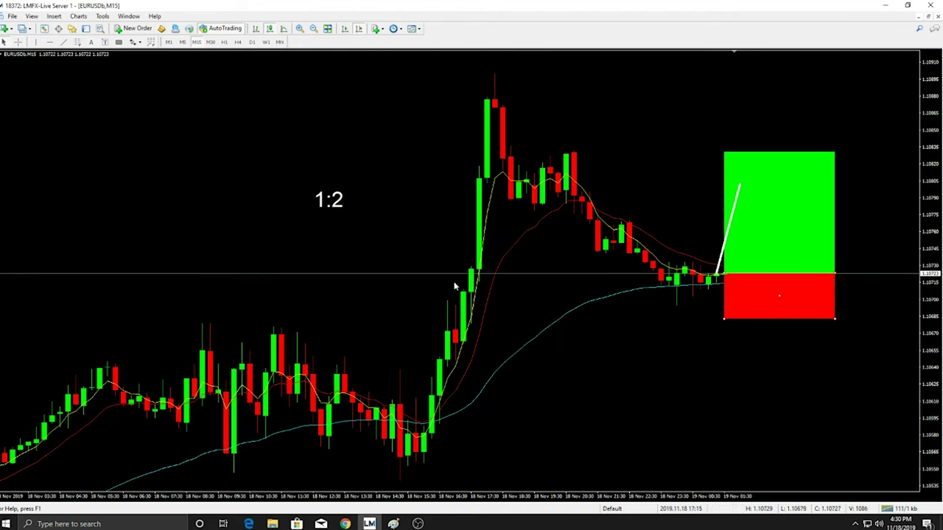
{"action": "double_click", "coordinate": [331, 200]}
{"action": "left_click_drag", "start_coordinate": [324, 193], "coordinate": [784, 214]}
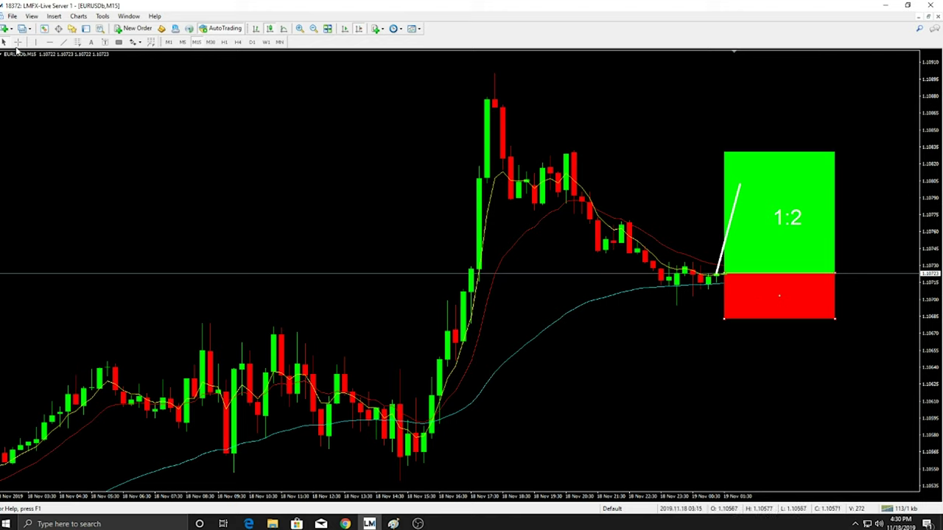
Measure with the crosshair the distances from the entry level to the red rectangle's lower edge and the green rectangle's upper edge.
{"action": "middle_click", "coordinate": [739, 315]}
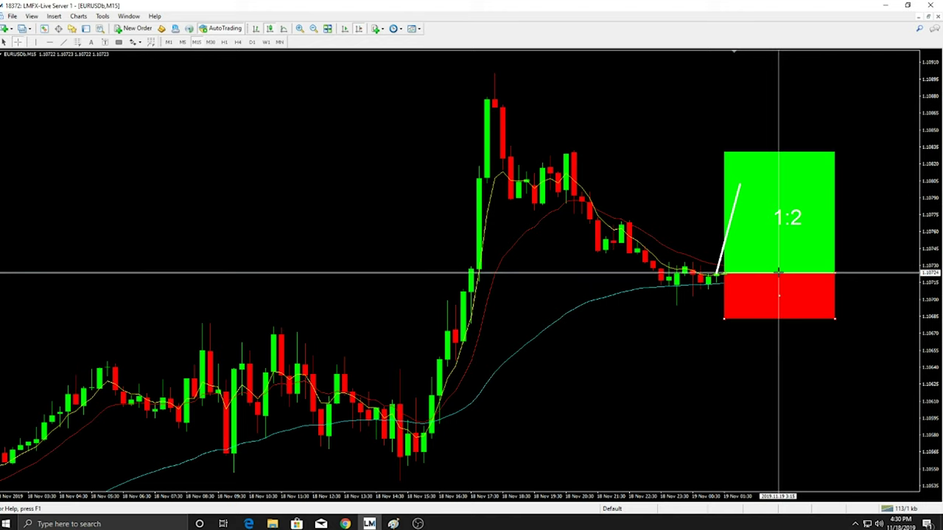
{"action": "left_click_drag", "start_coordinate": [851, 274], "coordinate": [831, 320]}
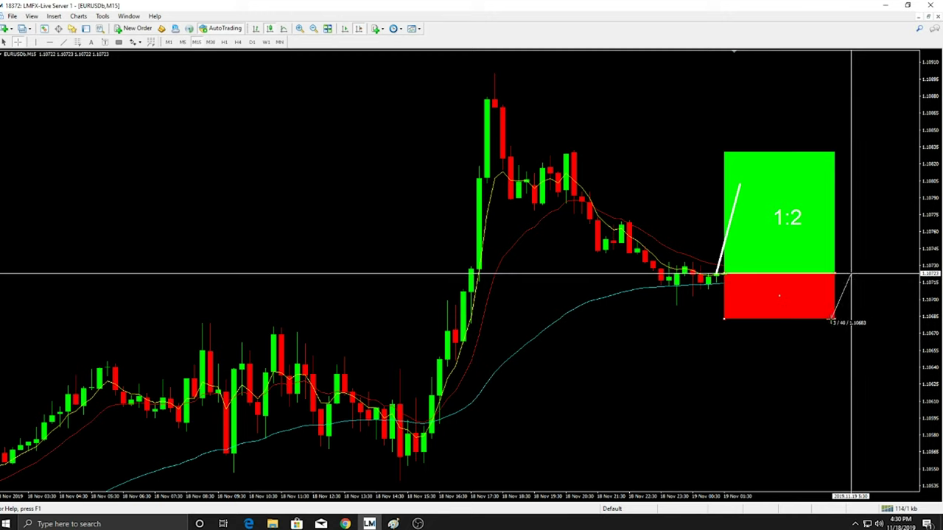
{"action": "left_click_drag", "start_coordinate": [831, 320], "coordinate": [804, 155]}
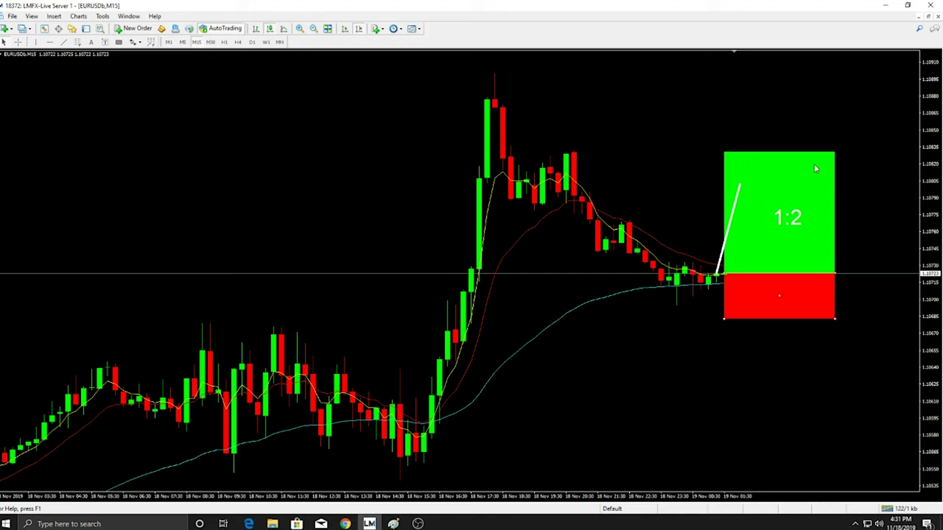
{"action": "left_click", "coordinate": [19, 42]}
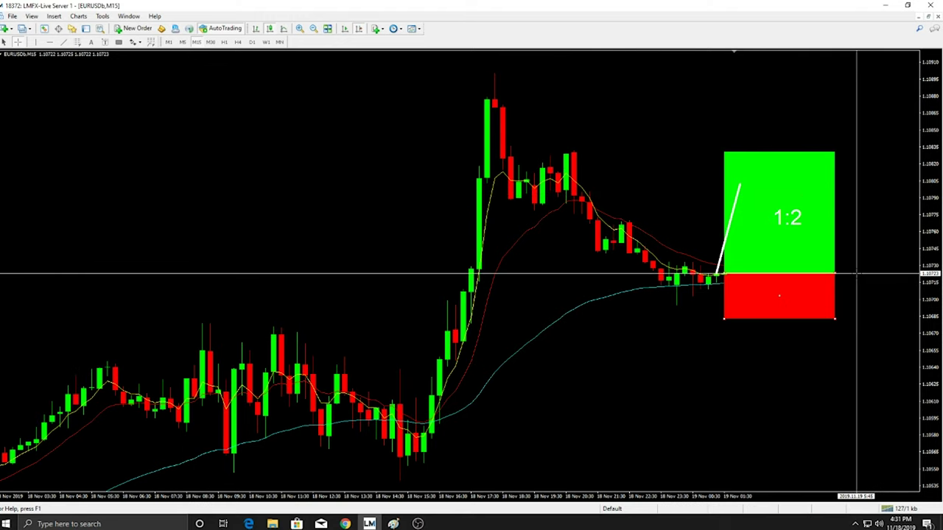
{"action": "left_click_drag", "start_coordinate": [855, 274], "coordinate": [779, 319]}
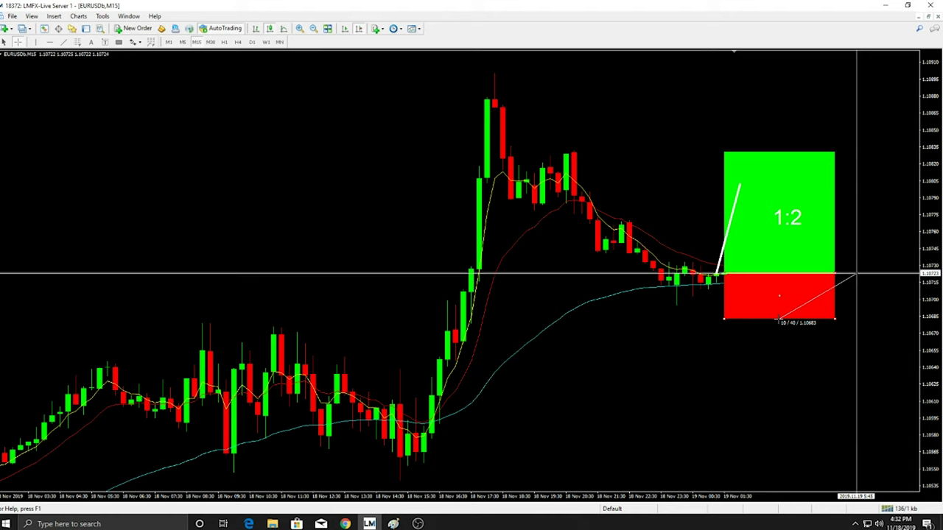
{"action": "left_click_drag", "start_coordinate": [855, 276], "coordinate": [778, 319]}
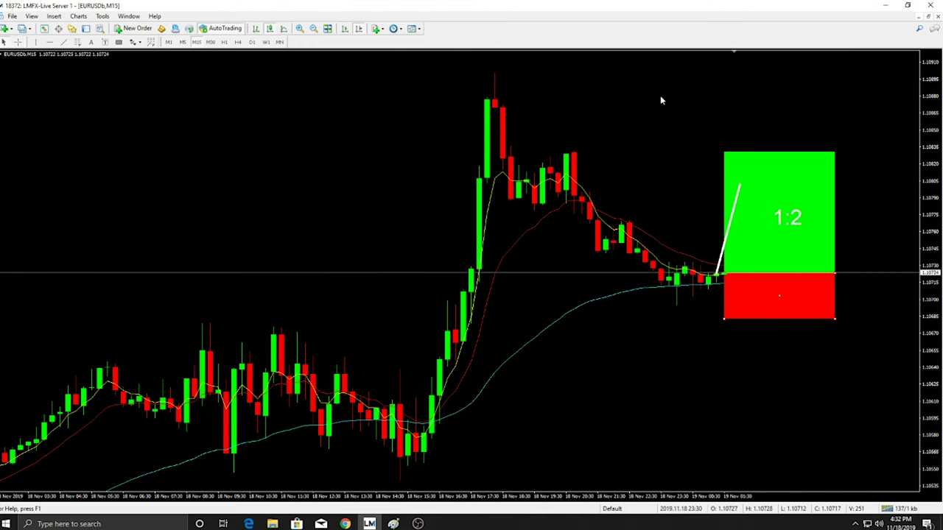
Switch to the Myfxbook position size calculator in a maximized Chrome window and activate its account size field.
{"action": "left_click", "coordinate": [345, 524]}
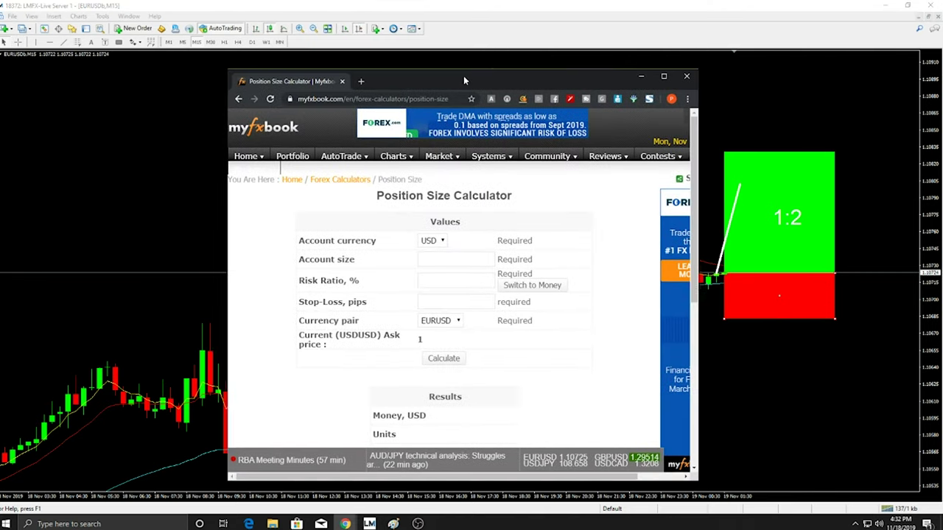
{"action": "mouse_move", "coordinate": [669, 87]}
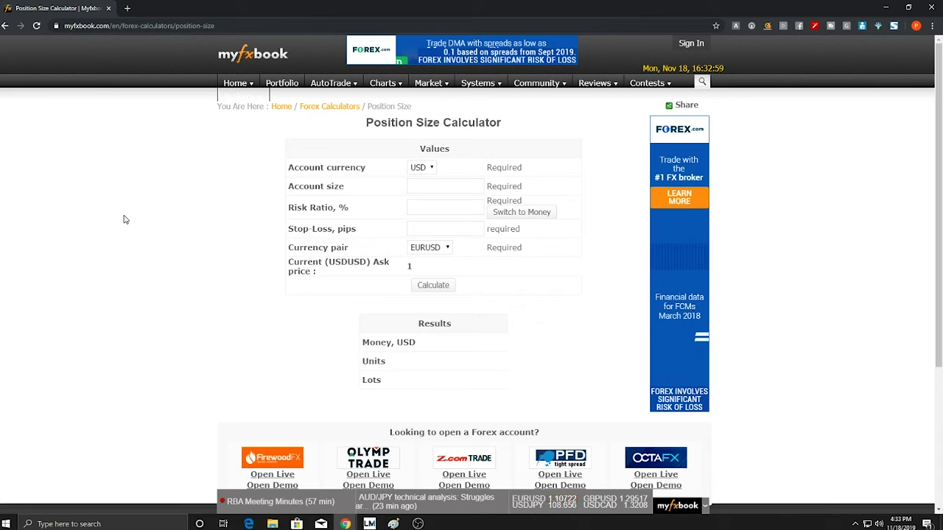
{"action": "left_click", "coordinate": [416, 189]}
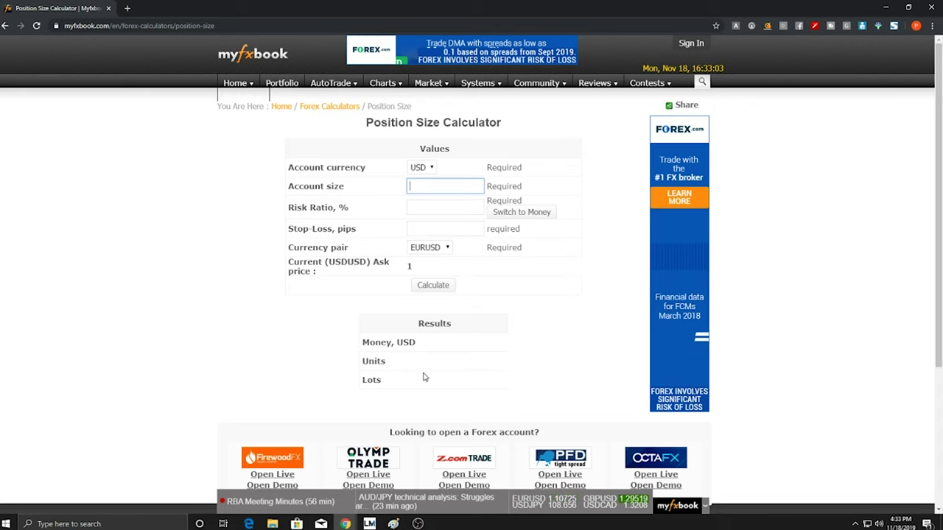
Switch to Paint and handwrite the word "Balance" inside a hand-drawn box, using the black Pencil with a thicker line.
{"action": "left_click", "coordinate": [393, 523]}
{"action": "left_click_drag", "start_coordinate": [50, 106], "coordinate": [67, 181]}
{"action": "left_click", "coordinate": [137, 36]}
{"action": "left_click", "coordinate": [114, 35]}
{"action": "left_click", "coordinate": [308, 41]}
{"action": "left_click", "coordinate": [331, 122]}
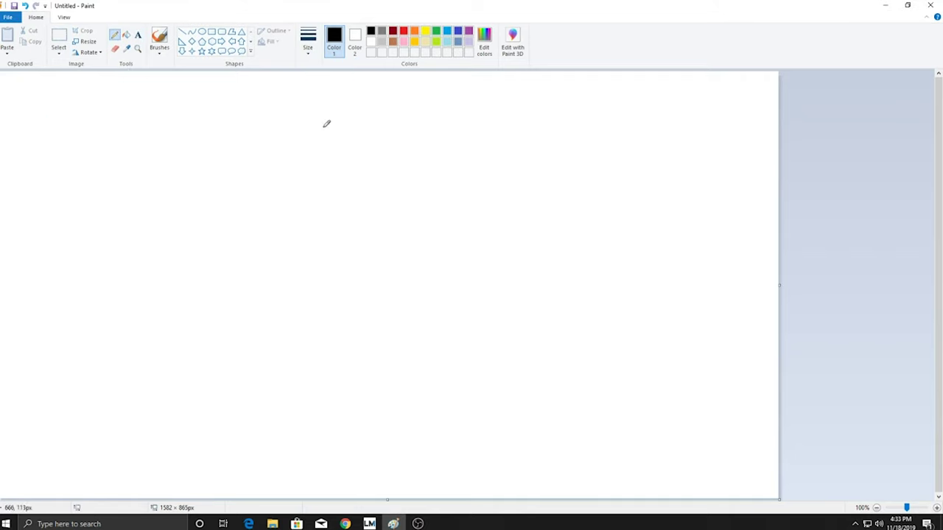
{"action": "left_click_drag", "start_coordinate": [56, 102], "coordinate": [64, 173]}
{"action": "mouse_move", "coordinate": [10, 103]}
{"action": "left_mouse_down"}
{"action": "mouse_move", "coordinate": [101, 96]}
{"action": "mouse_move", "coordinate": [84, 162]}
{"action": "left_mouse_up"}
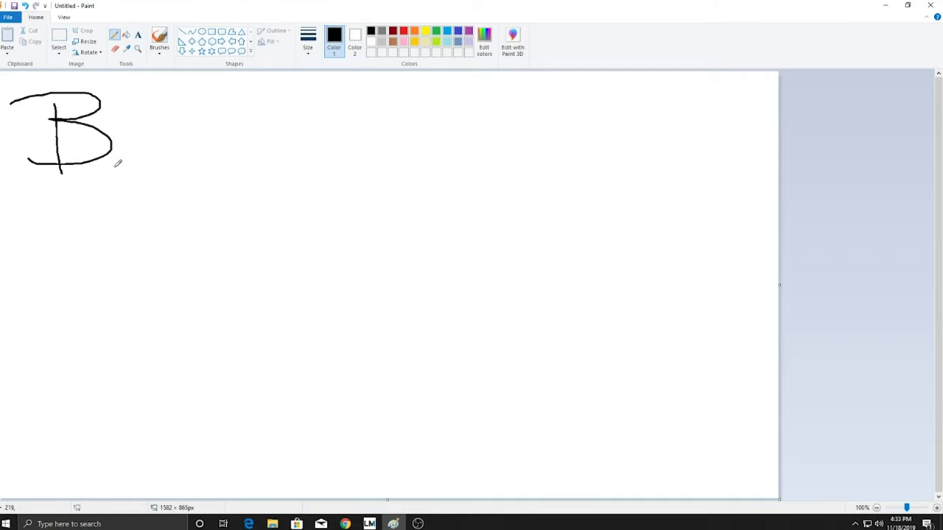
{"action": "left_click_drag", "start_coordinate": [154, 127], "coordinate": [191, 158]}
{"action": "left_click_drag", "start_coordinate": [187, 103], "coordinate": [197, 177]}
{"action": "mouse_move", "coordinate": [230, 132]}
{"action": "left_mouse_down"}
{"action": "mouse_move", "coordinate": [256, 183]}
{"action": "mouse_move", "coordinate": [313, 168]}
{"action": "left_mouse_up"}
{"action": "mouse_move", "coordinate": [337, 114]}
{"action": "left_mouse_down"}
{"action": "mouse_move", "coordinate": [365, 169]}
{"action": "mouse_move", "coordinate": [418, 168]}
{"action": "left_mouse_up"}
{"action": "mouse_move", "coordinate": [34, 198]}
{"action": "left_mouse_down"}
{"action": "mouse_move", "coordinate": [474, 195]}
{"action": "mouse_move", "coordinate": [375, 83]}
{"action": "mouse_move", "coordinate": [67, 83]}
{"action": "mouse_move", "coordinate": [3, 110]}
{"action": "mouse_move", "coordinate": [22, 193]}
{"action": "mouse_move", "coordinate": [118, 198]}
{"action": "left_mouse_up"}
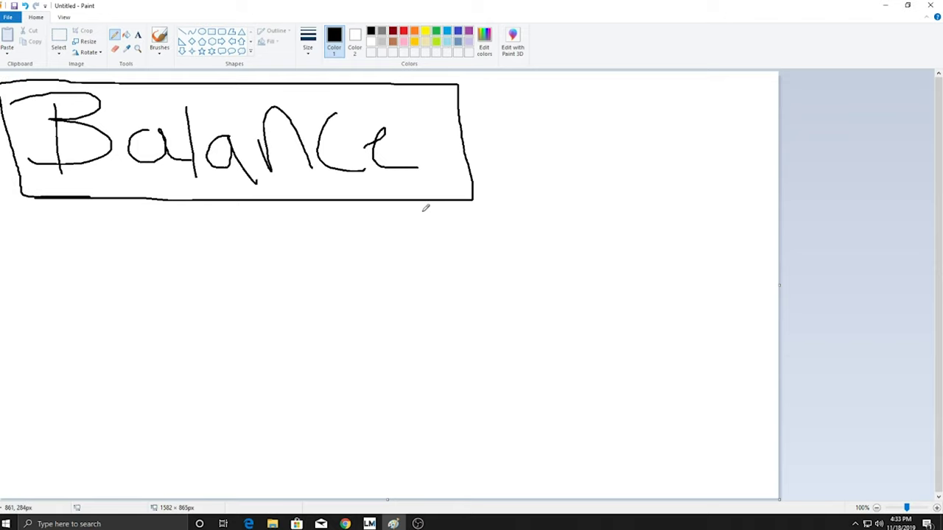
Draw an arrow from the "Balance" box and handwrite the amount $1,124 at its tip.
{"action": "mouse_move", "coordinate": [470, 144]}
{"action": "left_mouse_down"}
{"action": "mouse_move", "coordinate": [583, 139]}
{"action": "mouse_move", "coordinate": [593, 150]}
{"action": "mouse_move", "coordinate": [581, 155]}
{"action": "left_mouse_up"}
{"action": "left_click_drag", "start_coordinate": [625, 118], "coordinate": [640, 163]}
{"action": "left_click_drag", "start_coordinate": [648, 153], "coordinate": [654, 167]}
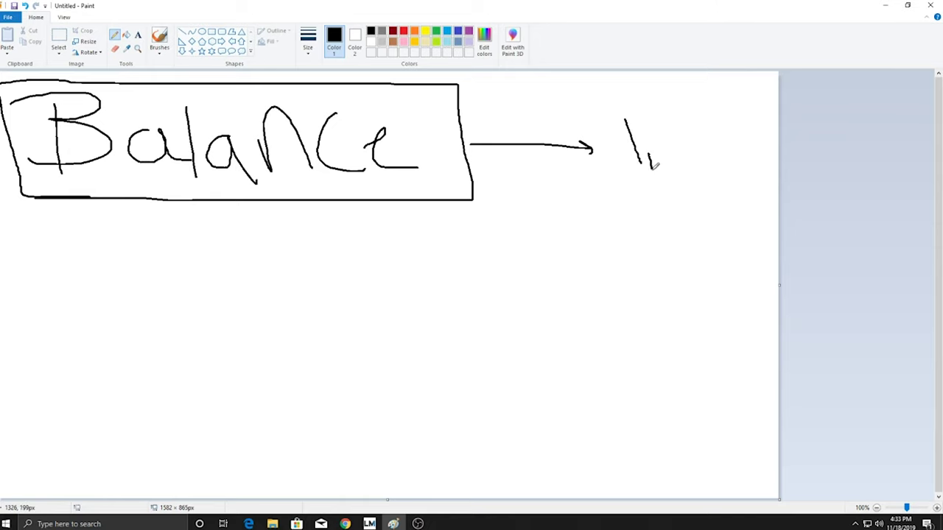
{"action": "mouse_move", "coordinate": [663, 114]}
{"action": "left_mouse_down"}
{"action": "mouse_move", "coordinate": [672, 161]}
{"action": "mouse_move", "coordinate": [724, 145]}
{"action": "left_mouse_up"}
{"action": "left_click_drag", "start_coordinate": [732, 112], "coordinate": [738, 140]}
{"action": "mouse_move", "coordinate": [623, 105]}
{"action": "left_mouse_down"}
{"action": "mouse_move", "coordinate": [595, 118]}
{"action": "mouse_move", "coordinate": [616, 118]}
{"action": "left_mouse_up"}
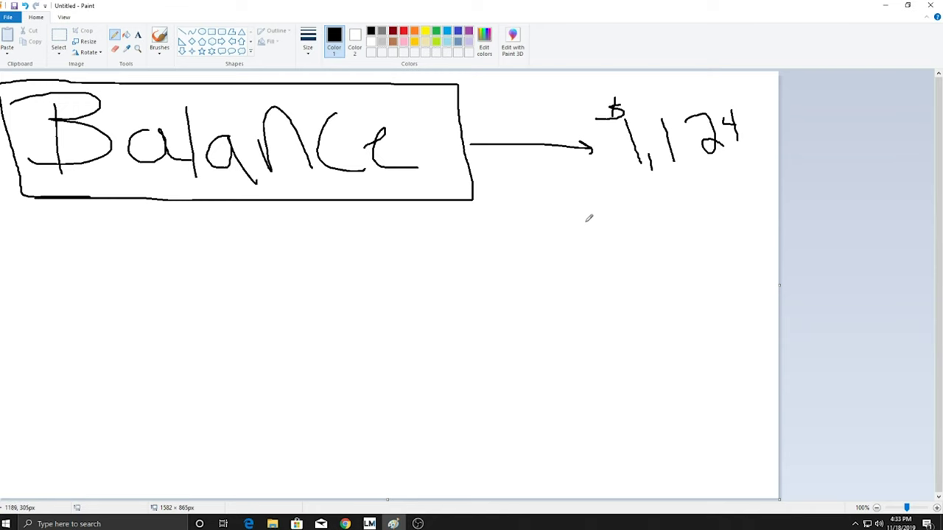
Return to the position size calculator and set the account size to 1124, checking it against the Paint note.
{"action": "left_click", "coordinate": [885, 5]}
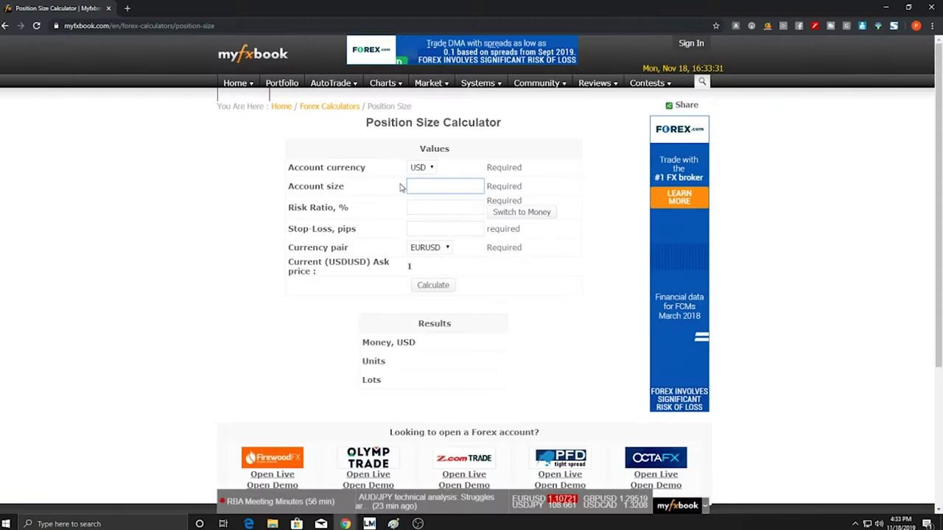
{"action": "left_click_drag", "start_coordinate": [345, 187], "coordinate": [288, 187]}
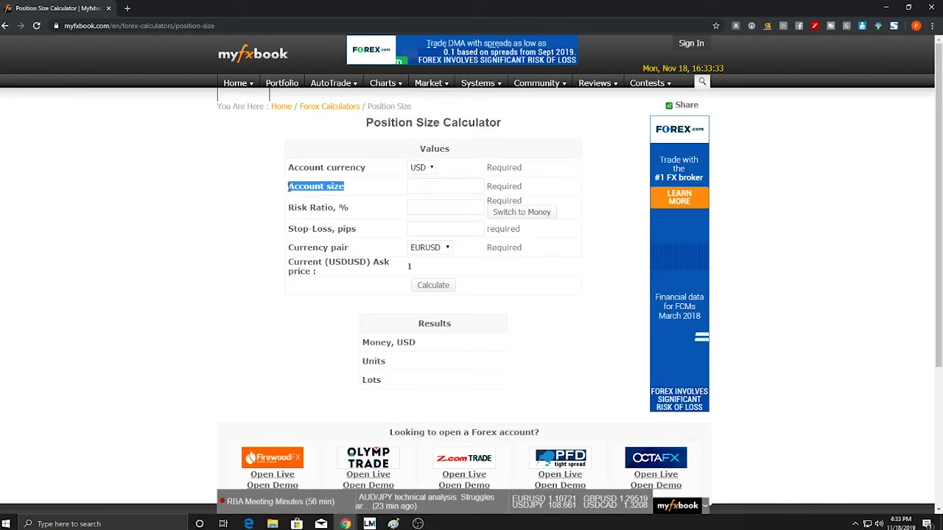
{"action": "left_click", "coordinate": [419, 186]}
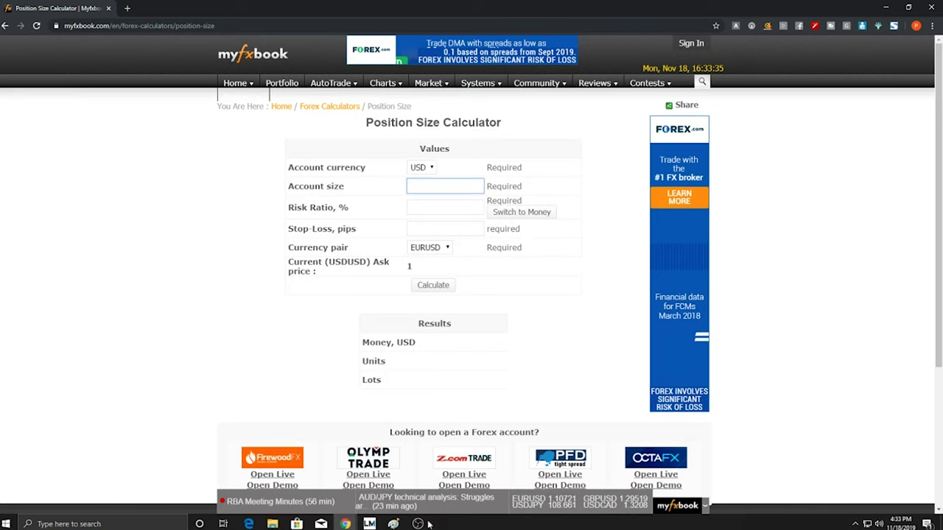
{"action": "left_click", "coordinate": [393, 524]}
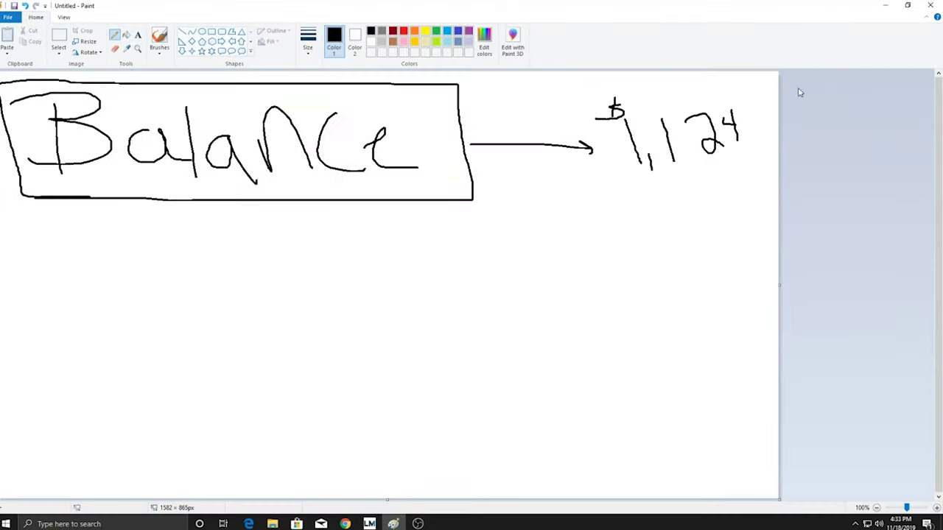
{"action": "left_click", "coordinate": [885, 5]}
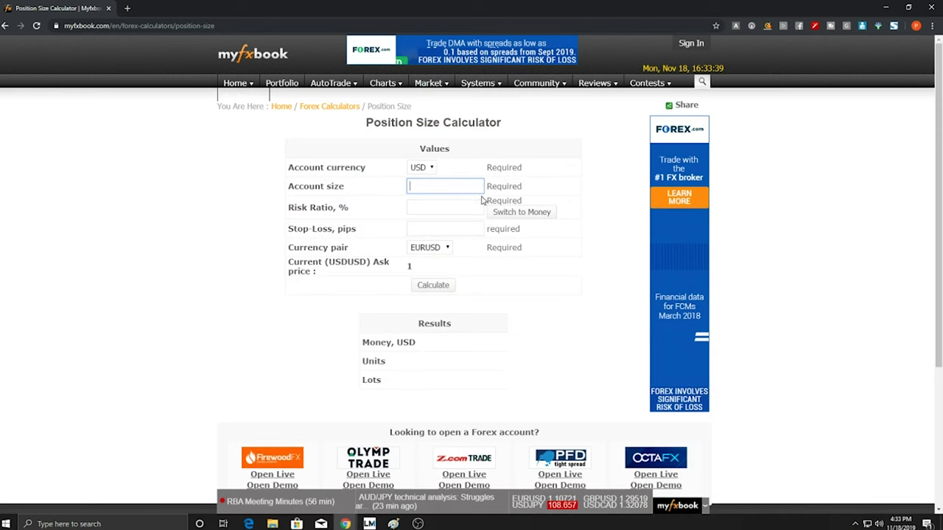
{"action": "type", "text": "1124"}
Set the risk ratio to 2 % and the stop-loss to 4 pips, and calculate the EURUSD position size.
{"action": "left_click", "coordinate": [468, 209]}
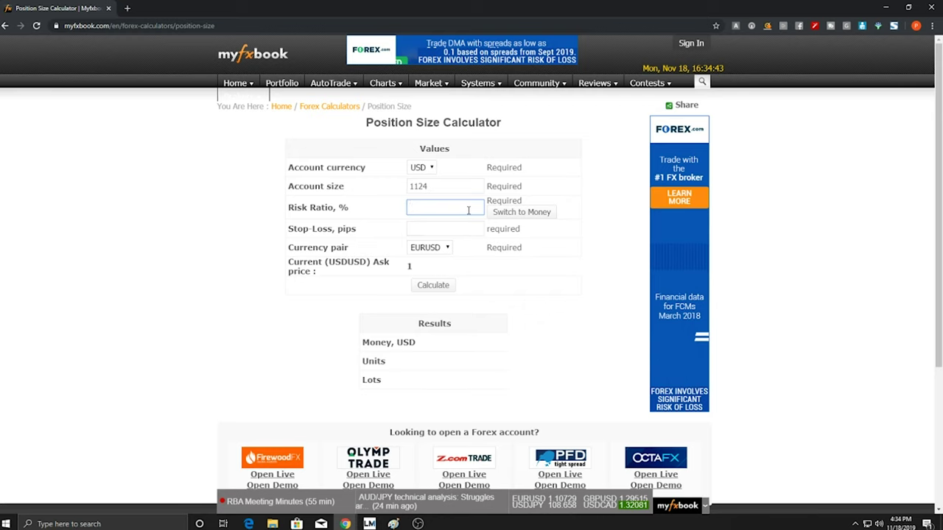
{"action": "type", "text": "2"}
{"action": "left_click", "coordinate": [416, 233]}
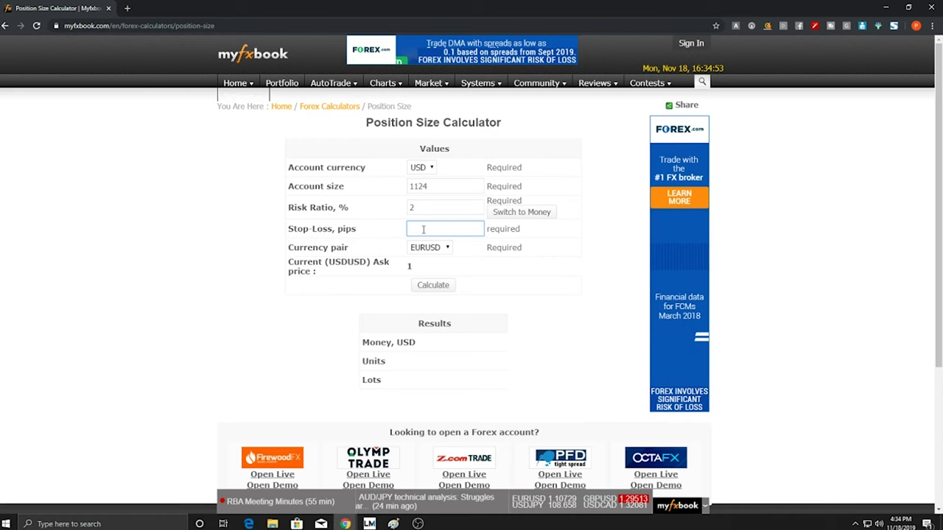
{"action": "type", "text": "4"}
{"action": "left_click", "coordinate": [445, 288]}
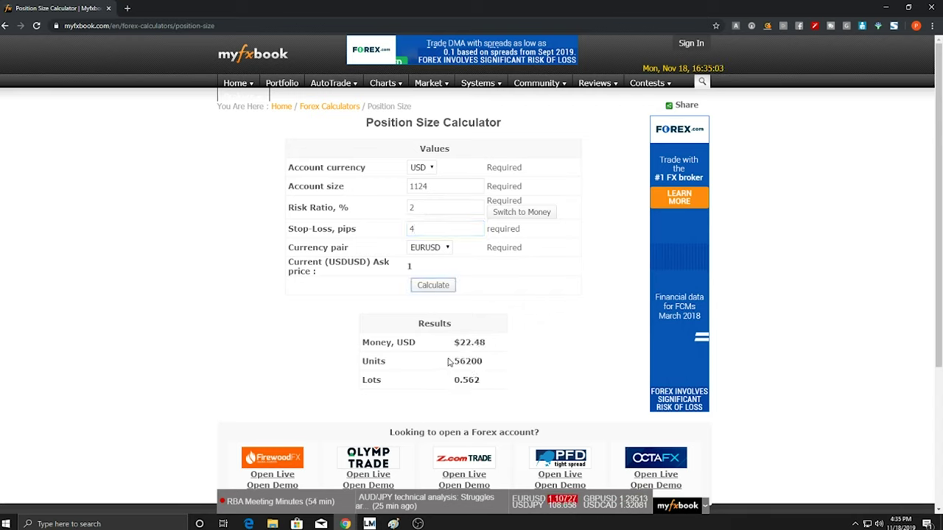
Examine the calculated risk money against the account size, and highlight the lot size result digit by digit.
{"action": "left_click_drag", "start_coordinate": [449, 346], "coordinate": [498, 346]}
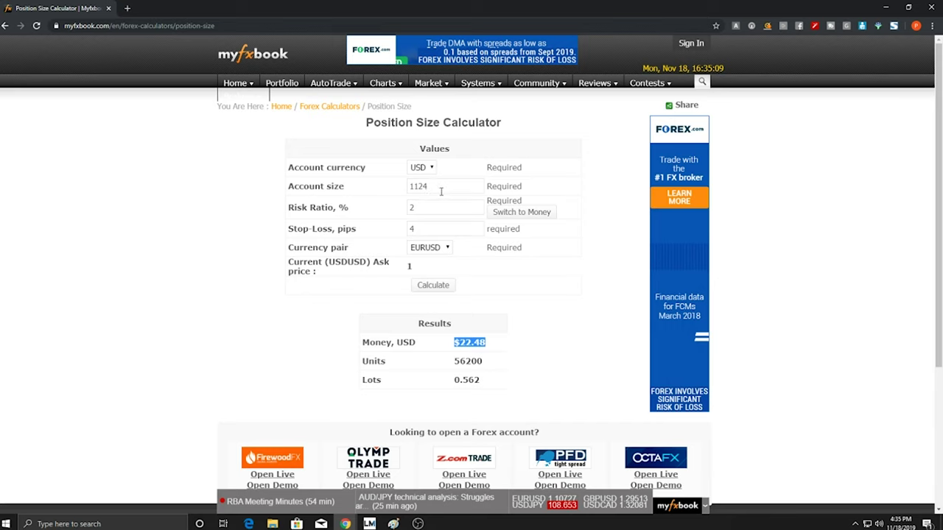
{"action": "left_click_drag", "start_coordinate": [440, 188], "coordinate": [407, 189]}
{"action": "left_click_drag", "start_coordinate": [453, 343], "coordinate": [487, 345]}
{"action": "left_click_drag", "start_coordinate": [362, 384], "coordinate": [495, 384]}
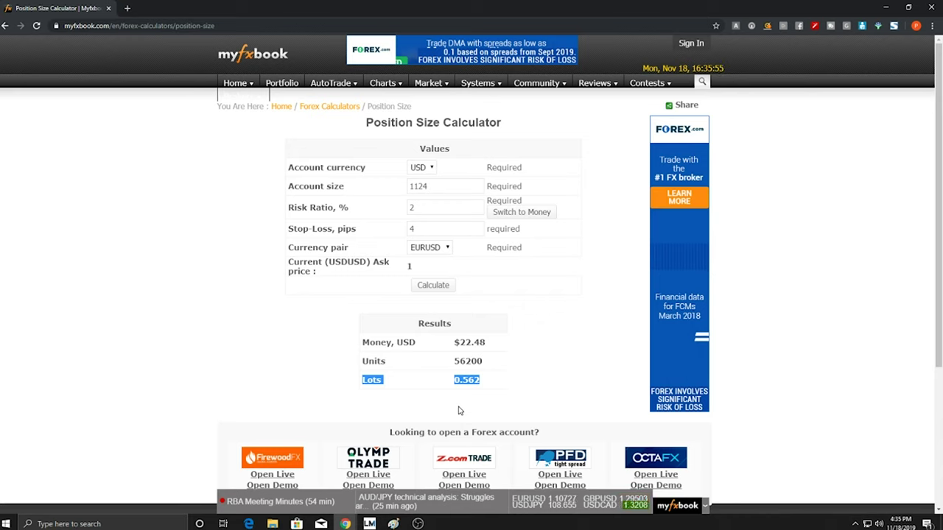
{"action": "left_click_drag", "start_coordinate": [485, 383], "coordinate": [476, 381]}
{"action": "left_click", "coordinate": [479, 382]}
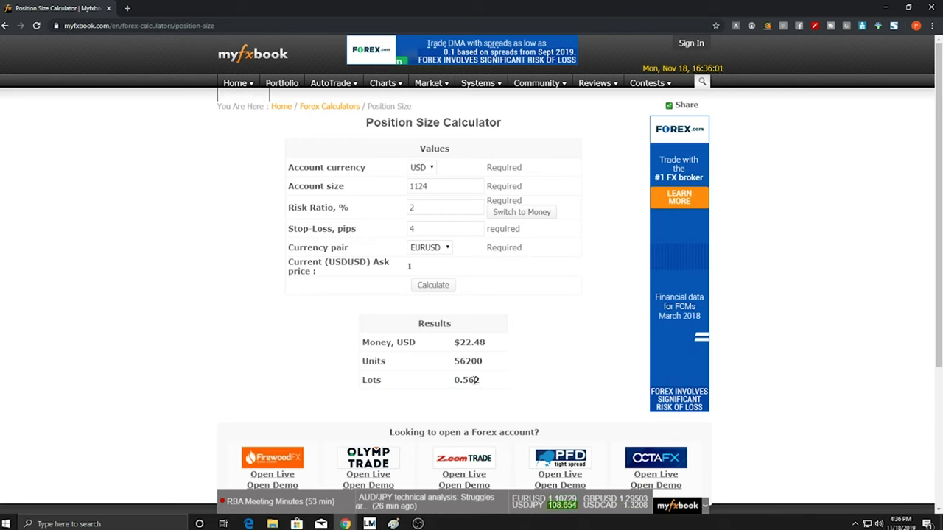
{"action": "left_click_drag", "start_coordinate": [480, 381], "coordinate": [475, 381]}
{"action": "left_click_drag", "start_coordinate": [463, 380], "coordinate": [476, 381]}
{"action": "left_click", "coordinate": [479, 395]}
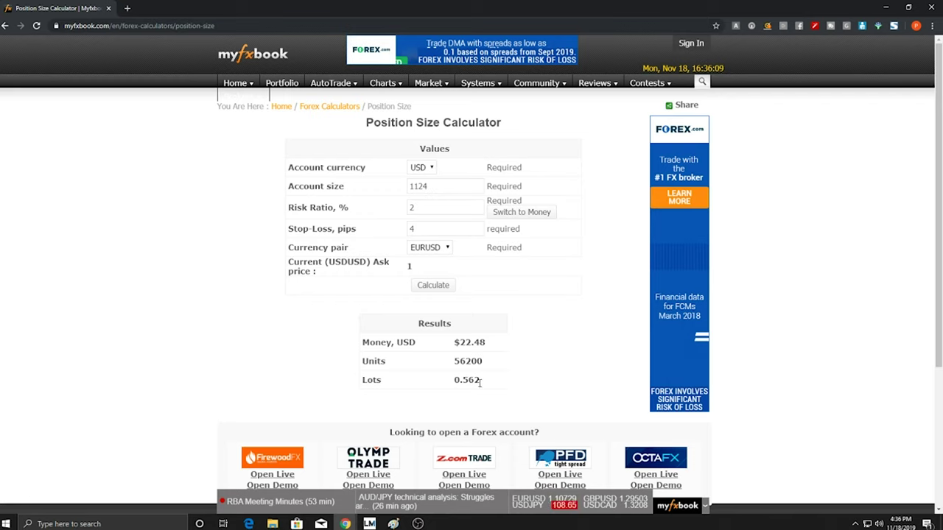
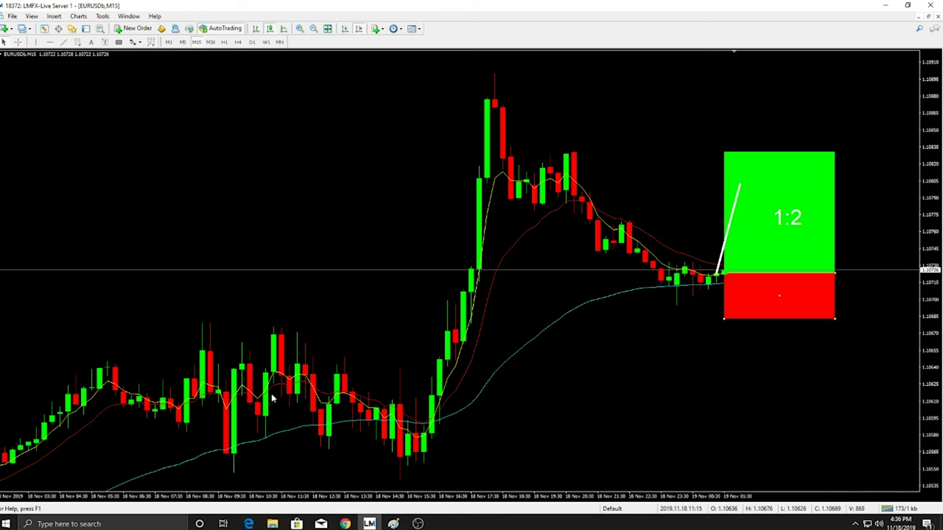
Switch to the MetaTrader EURUSD M15 chart and delete all drawn objects from it.
{"action": "key", "text": "ctrl+b"}
{"action": "key", "text": "ctrl+a"}
{"action": "left_click", "coordinate": [291, 75]}
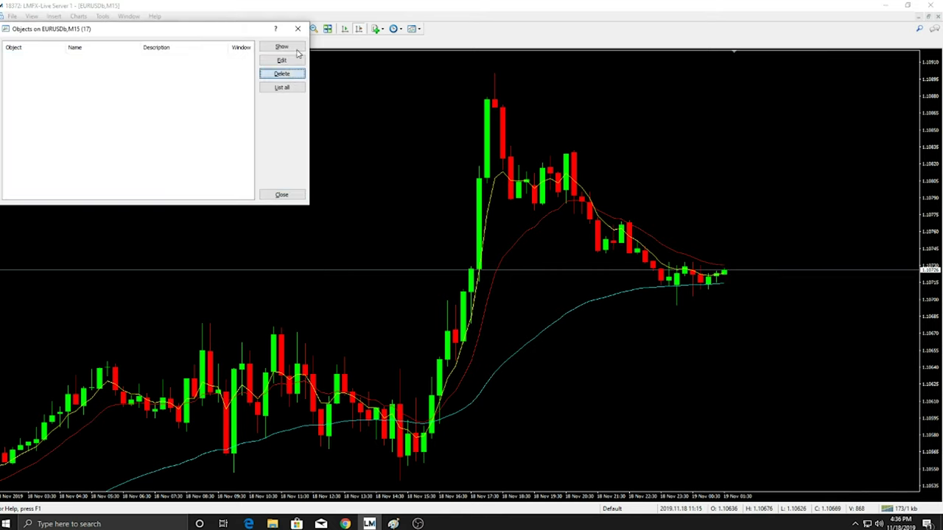
{"action": "left_click", "coordinate": [298, 28]}
On the Daily EURUSD chart, draw a red stop-loss rectangle from the current price up to about 1.1180, just below the white moving average.
{"action": "left_click", "coordinate": [252, 42]}
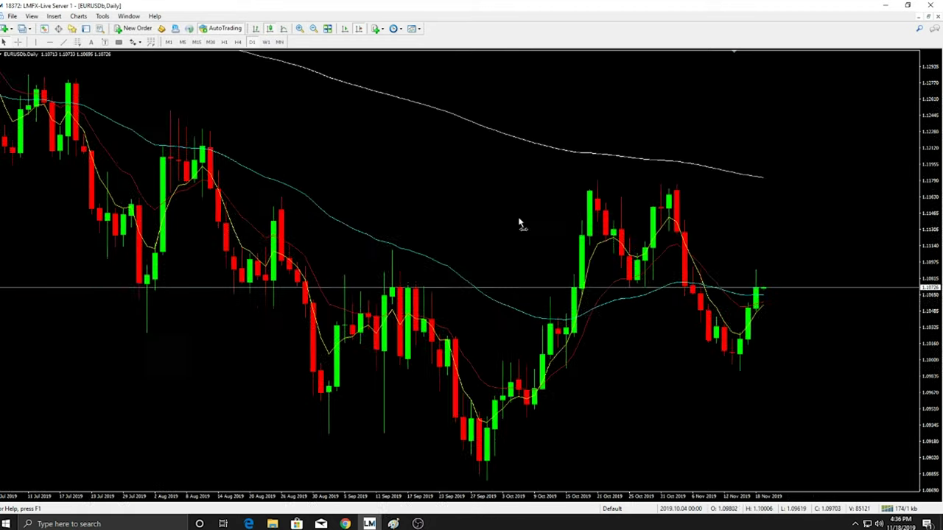
{"action": "left_click_drag", "start_coordinate": [520, 222], "coordinate": [435, 230]}
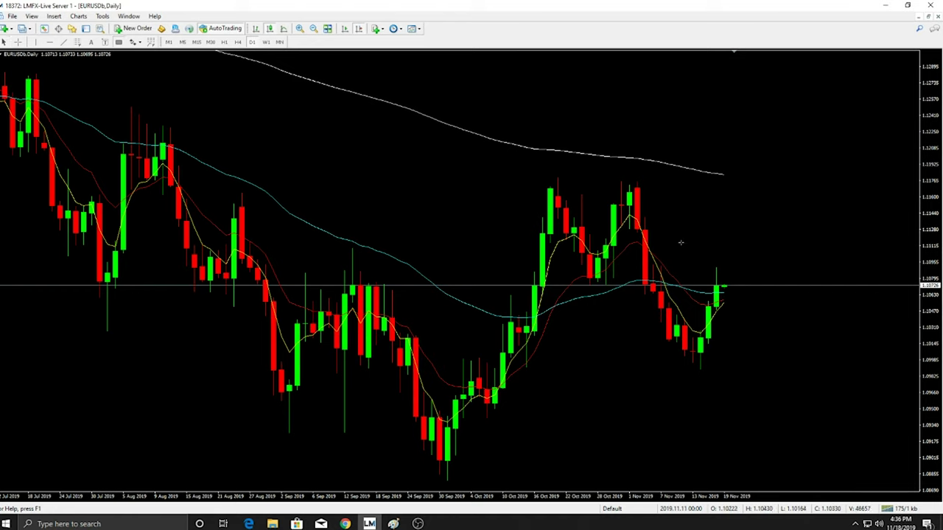
{"action": "mouse_move", "coordinate": [713, 288]}
{"action": "left_click_drag", "start_coordinate": [708, 286], "coordinate": [866, 177]}
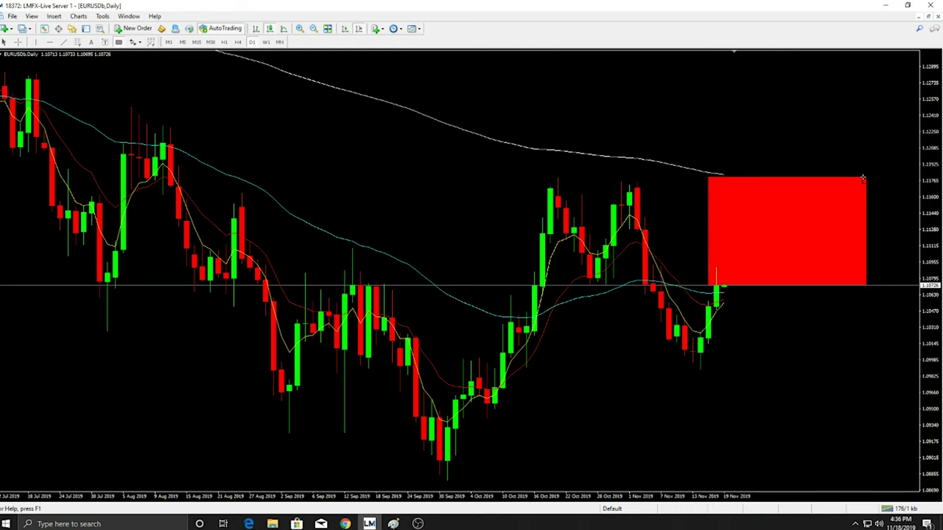
Draw a second rectangle of the same width directly below the stop-loss box, from the current price down to about 1.0870.
{"action": "left_click", "coordinate": [313, 28]}
{"action": "left_click", "coordinate": [314, 28]}
{"action": "scroll", "coordinate": [546, 131], "scroll_direction": "up", "scroll_amount": 5}
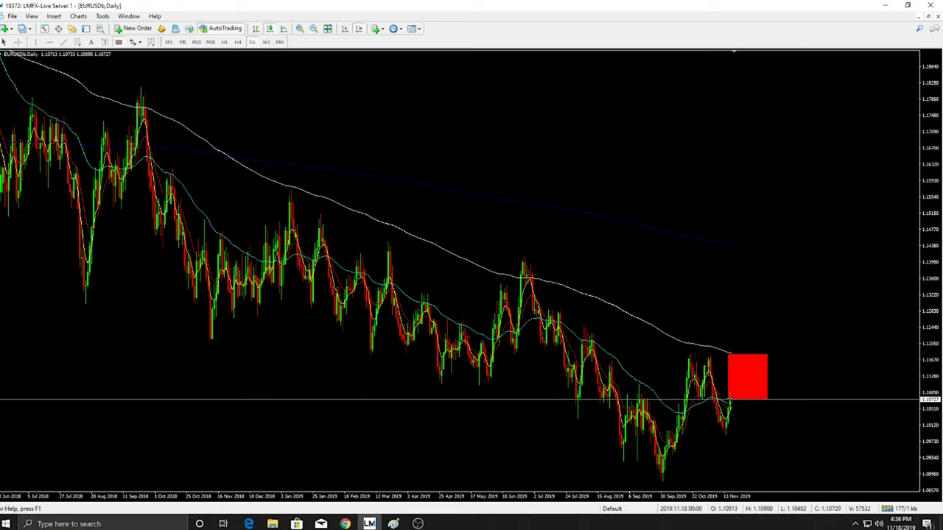
{"action": "left_click_drag", "start_coordinate": [728, 402], "coordinate": [767, 486]}
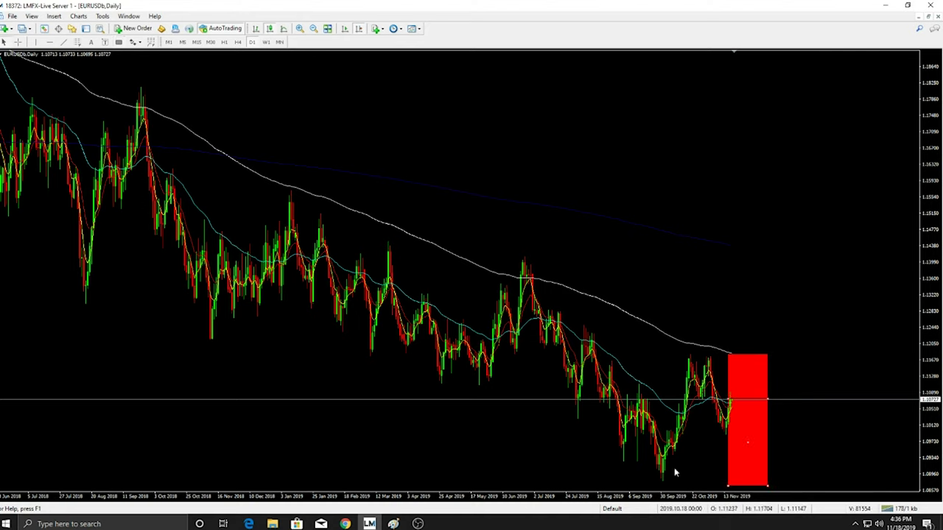
Change the lower rectangle's colour to bright green to mark it as the profit target zone.
{"action": "right_click", "coordinate": [768, 485]}
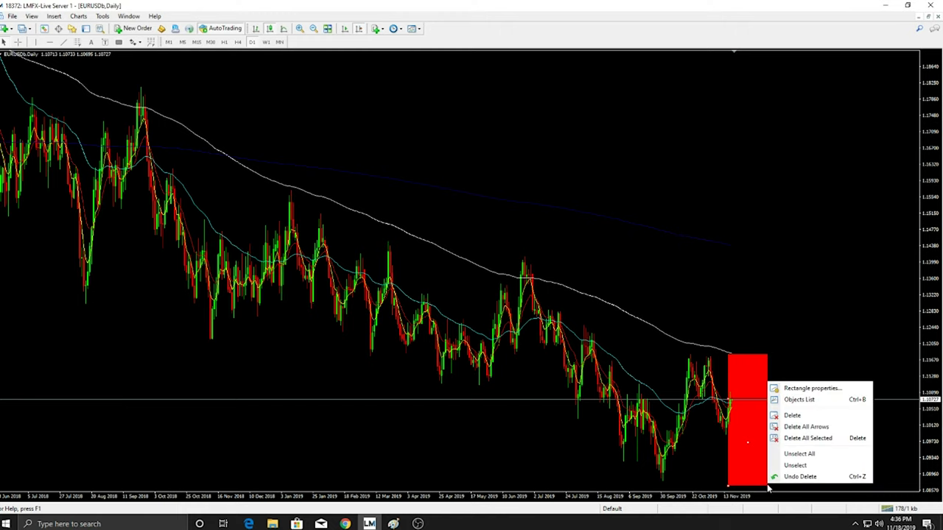
{"action": "left_click", "coordinate": [796, 387]}
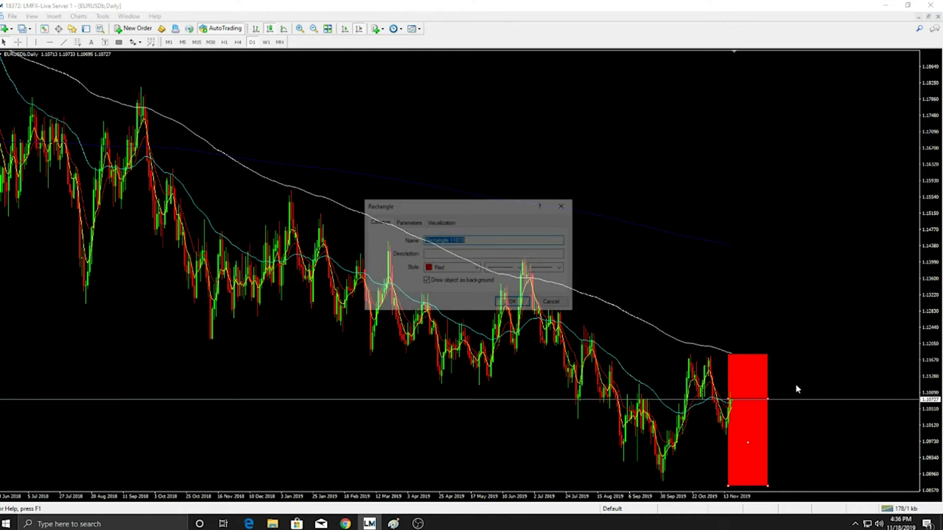
{"action": "left_click", "coordinate": [476, 267]}
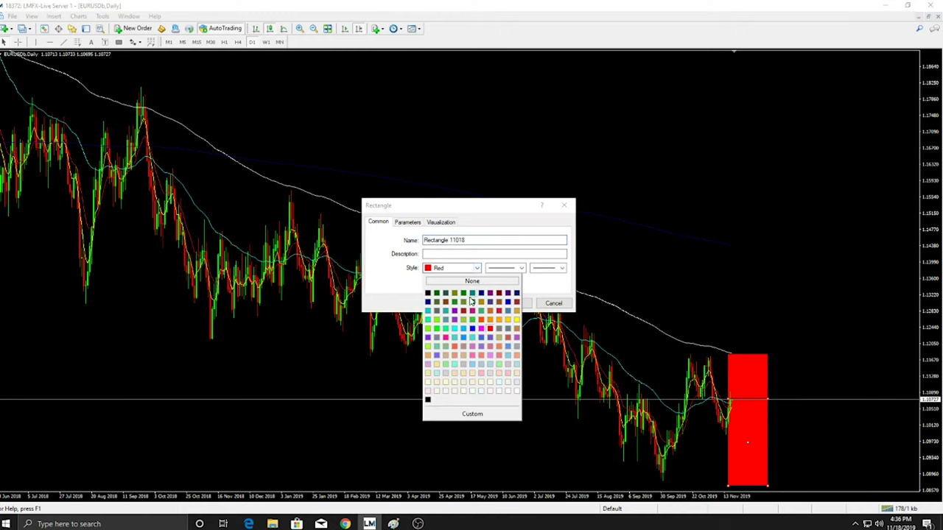
{"action": "left_click", "coordinate": [437, 328]}
{"action": "left_click", "coordinate": [514, 304]}
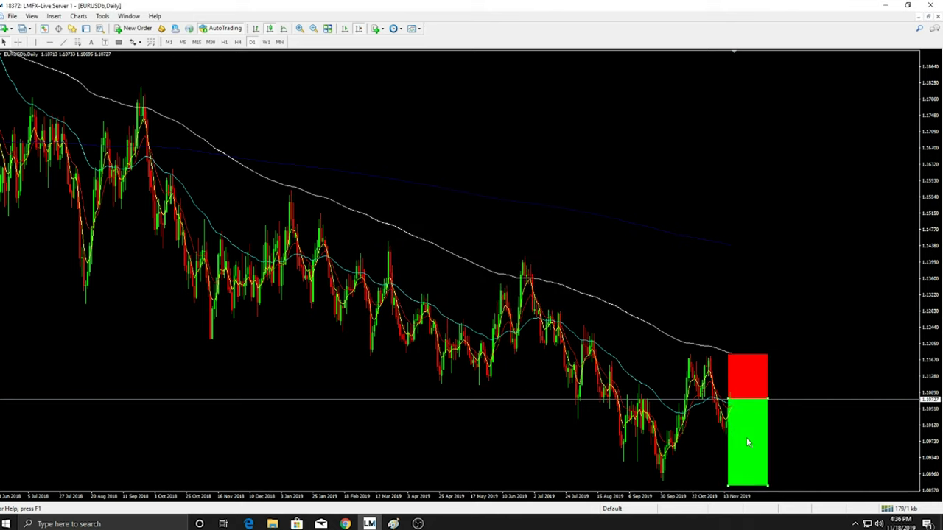
Measure the heights of the green target zone and the red stop-loss zone with the crosshair.
{"action": "left_click", "coordinate": [18, 42]}
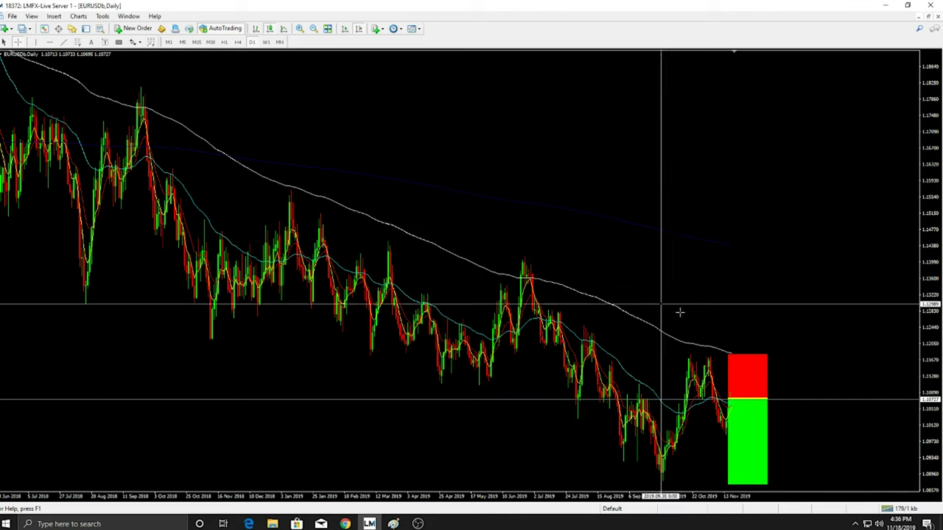
{"action": "left_click_drag", "start_coordinate": [780, 401], "coordinate": [758, 487]}
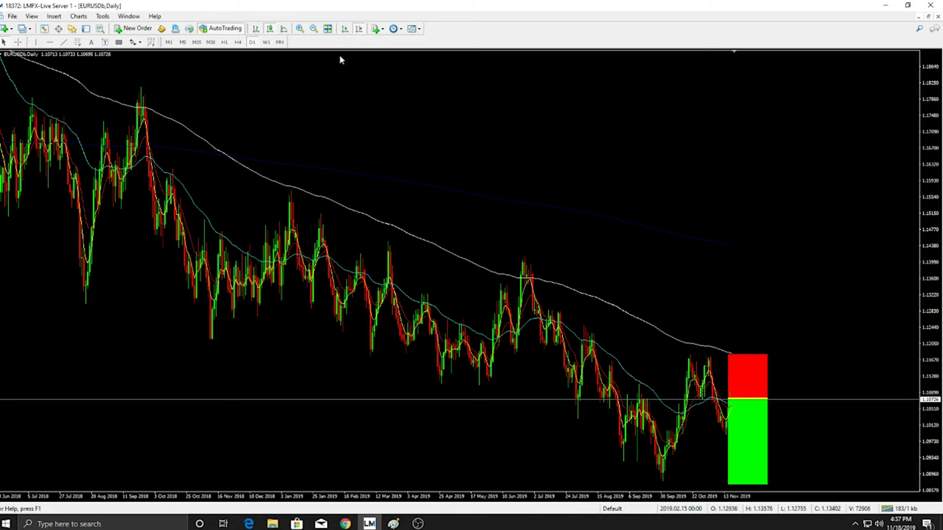
{"action": "left_click", "coordinate": [300, 28]}
{"action": "left_click", "coordinate": [299, 28]}
{"action": "left_click_drag", "start_coordinate": [632, 211], "coordinate": [606, 218]}
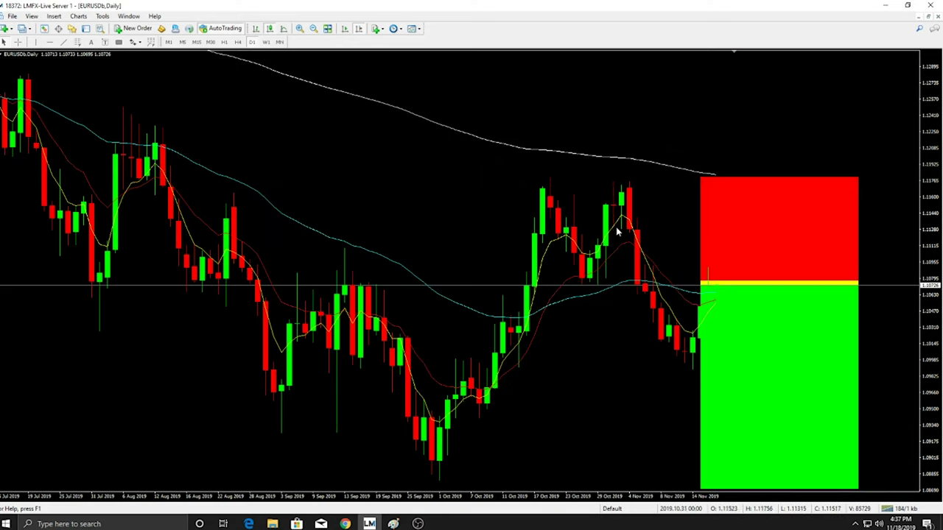
{"action": "key", "text": "End"}
{"action": "left_click", "coordinate": [18, 42]}
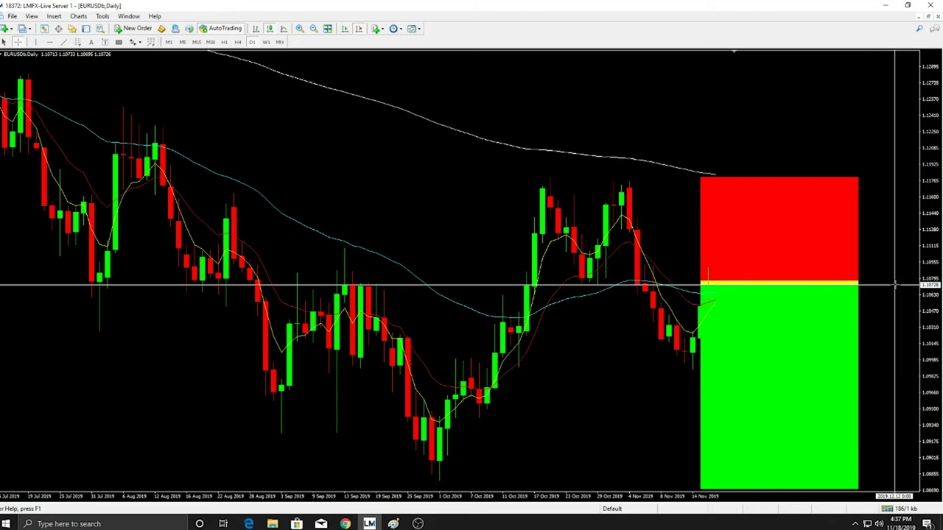
{"action": "left_click_drag", "start_coordinate": [897, 284], "coordinate": [830, 179]}
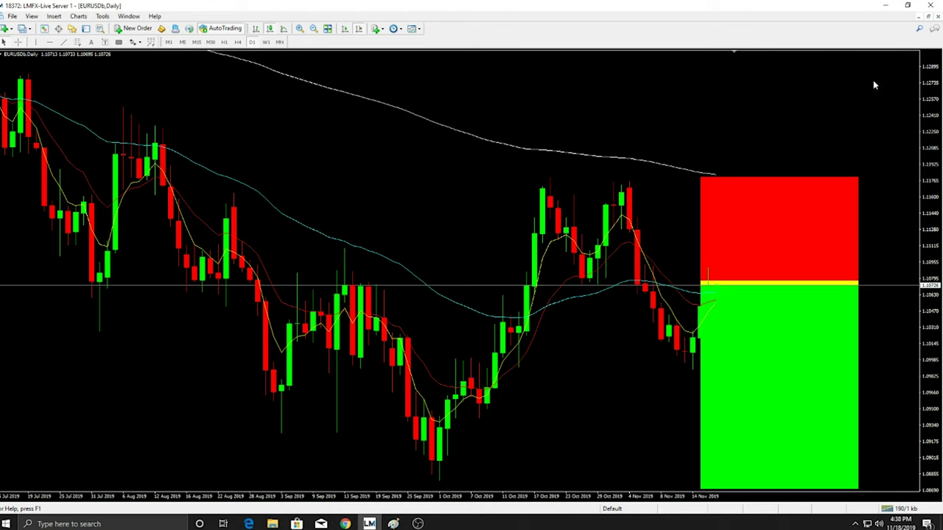
Return to the position size calculator, set the stop-loss to 107 pips and recalculate with the same account size and risk.
{"action": "left_click", "coordinate": [885, 5]}
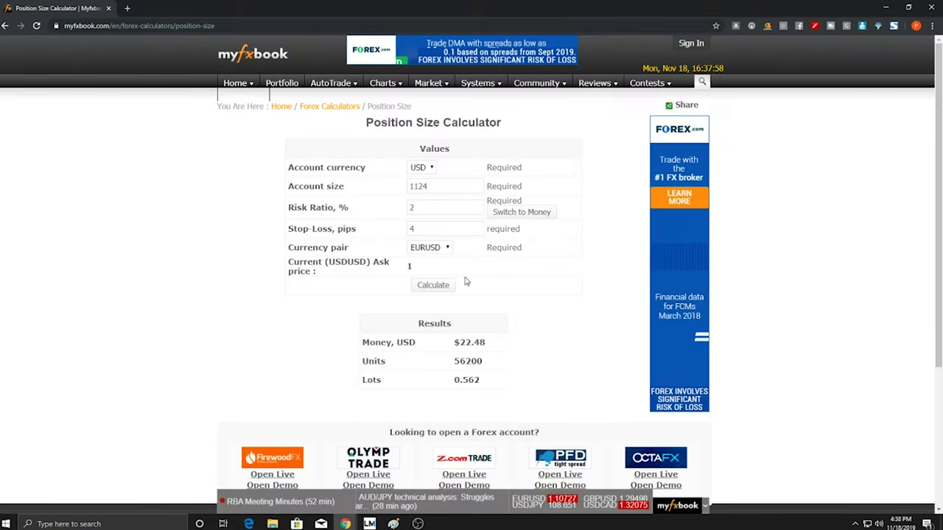
{"action": "left_click_drag", "start_coordinate": [428, 186], "coordinate": [409, 188]}
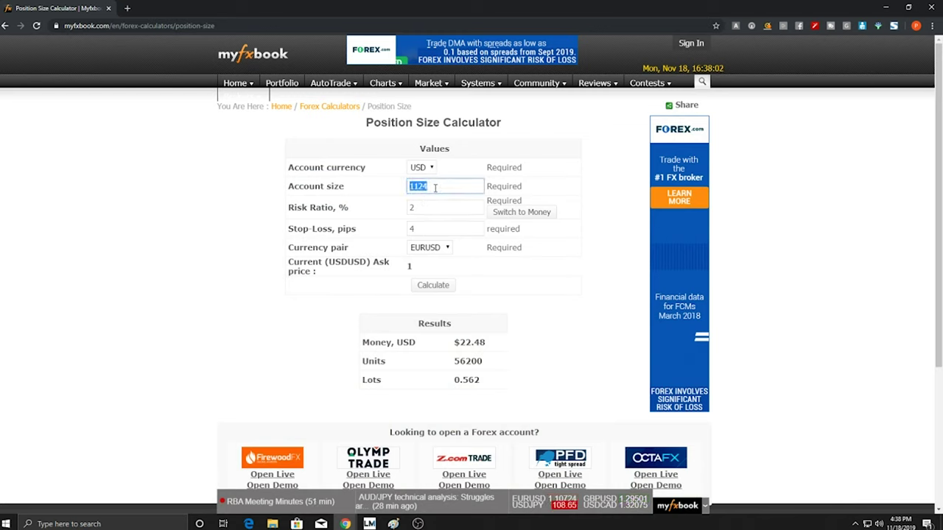
{"action": "left_click", "coordinate": [431, 209]}
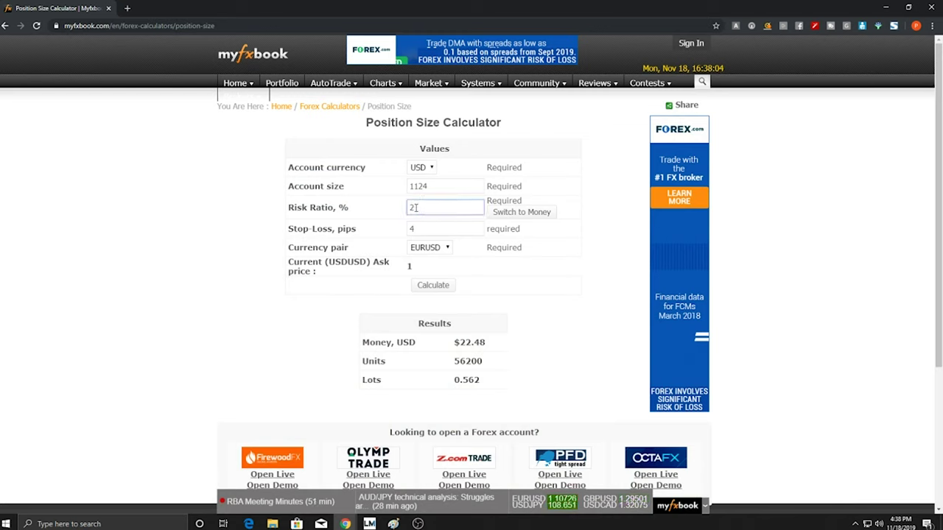
{"action": "double_click", "coordinate": [424, 230]}
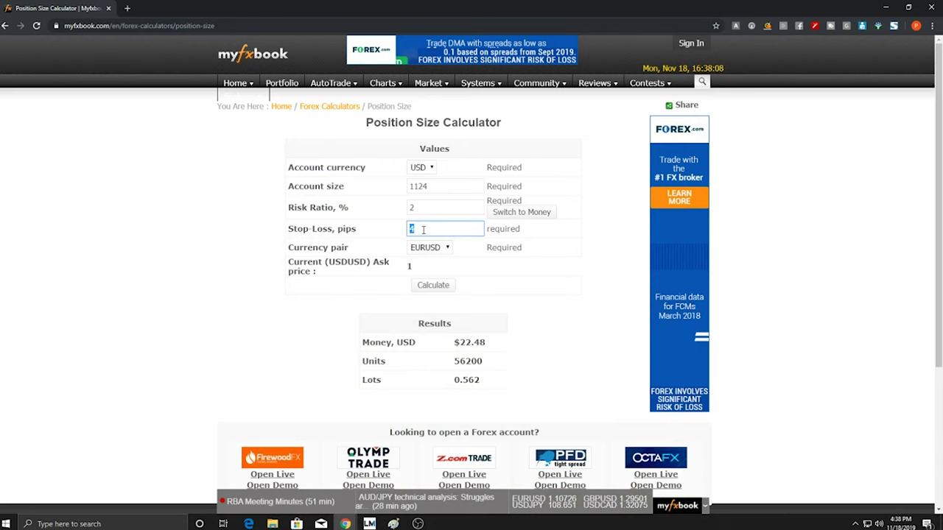
{"action": "type", "text": "107"}
{"action": "left_click", "coordinate": [434, 288]}
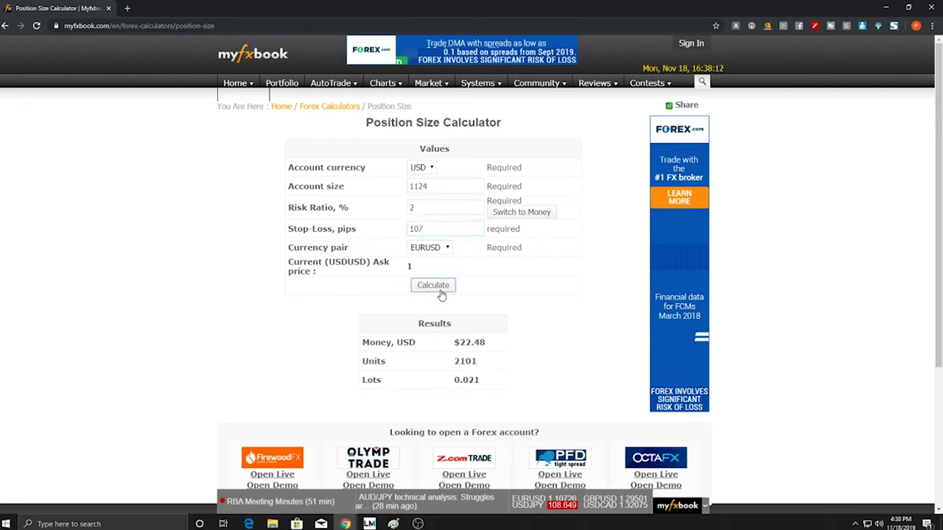
Examine the recalculated risk money and lot size by highlighting them, and minimize the calculator window.
{"action": "left_click_drag", "start_coordinate": [470, 379], "coordinate": [476, 380]}
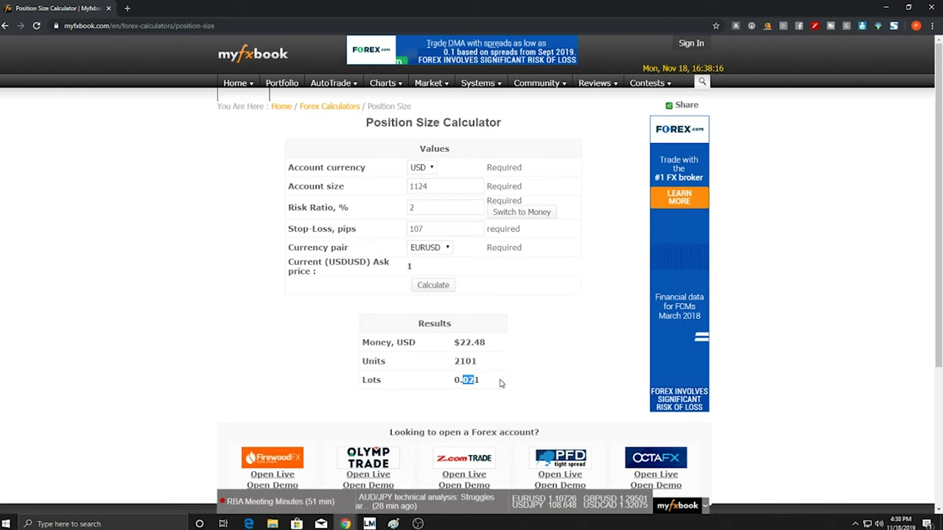
{"action": "left_click_drag", "start_coordinate": [454, 342], "coordinate": [487, 348]}
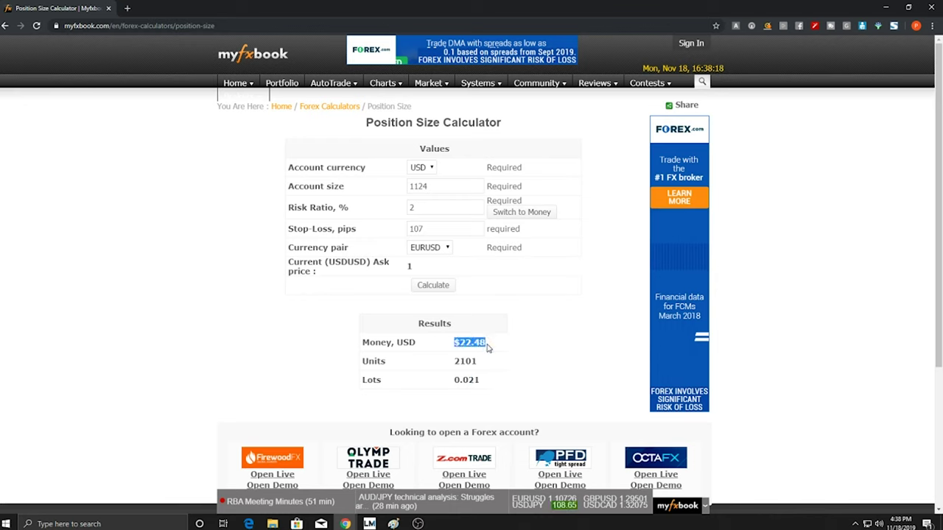
{"action": "left_click_drag", "start_coordinate": [462, 380], "coordinate": [485, 390]}
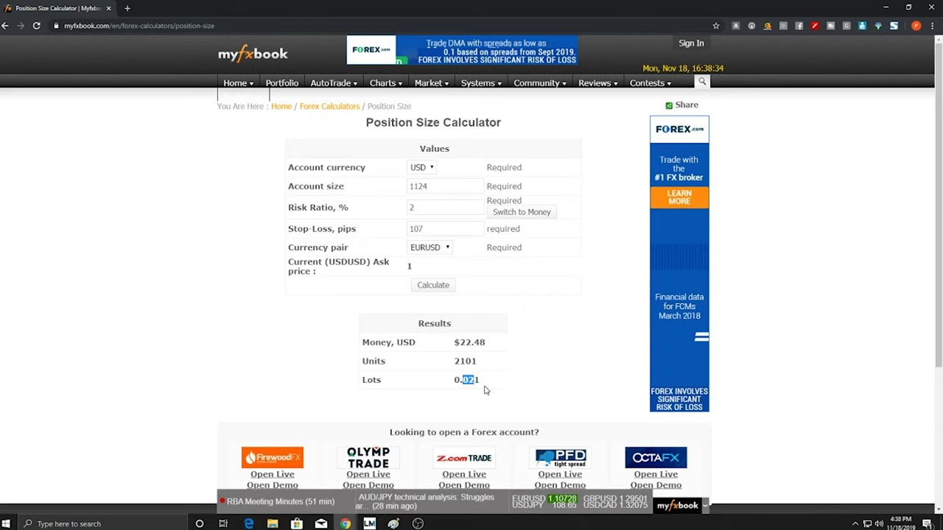
{"action": "left_click", "coordinate": [479, 391]}
{"action": "left_click", "coordinate": [389, 234]}
{"action": "left_click_drag", "start_coordinate": [359, 385], "coordinate": [476, 381]}
{"action": "left_click", "coordinate": [494, 378]}
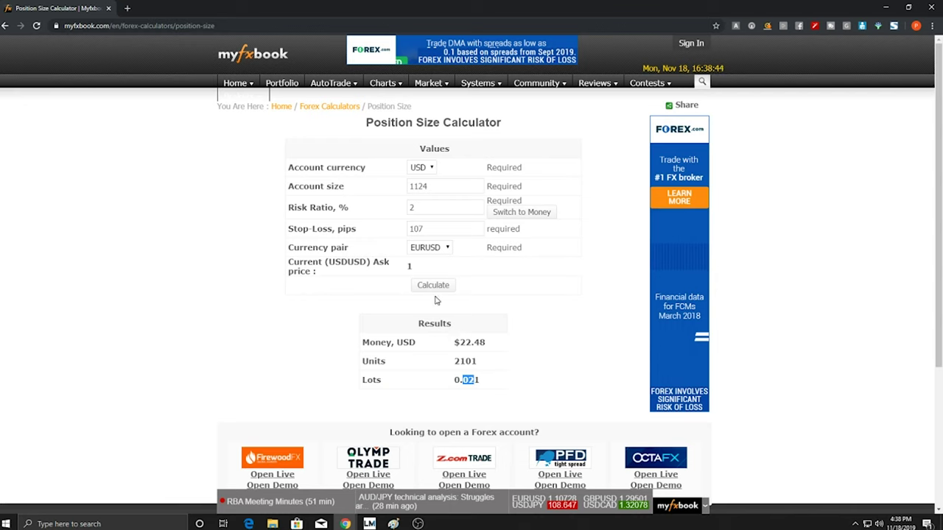
{"action": "left_click", "coordinate": [463, 381]}
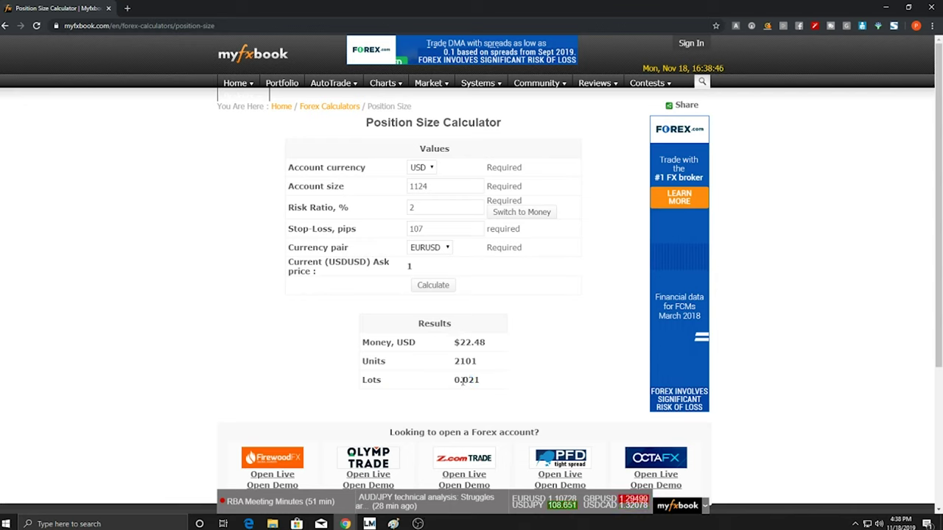
{"action": "left_click_drag", "start_coordinate": [462, 381], "coordinate": [498, 402]}
{"action": "left_click", "coordinate": [512, 389]}
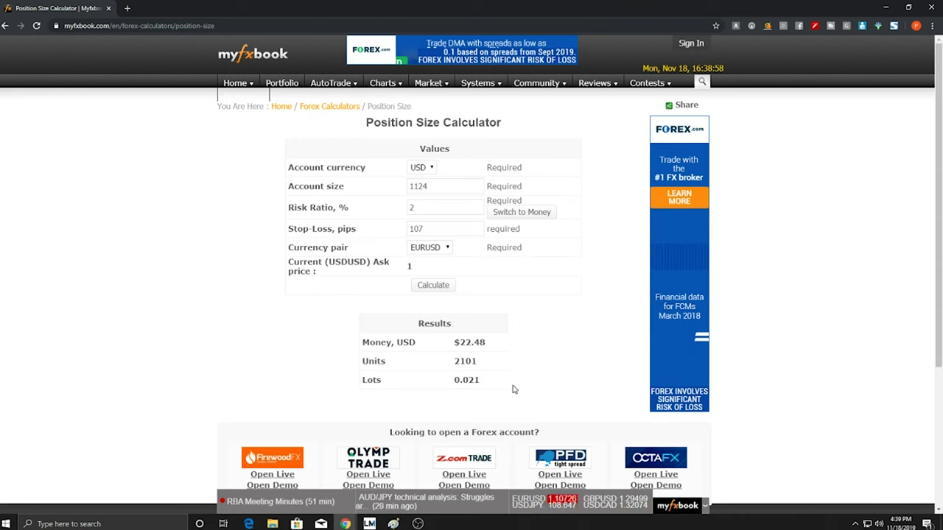
{"action": "left_click", "coordinate": [887, 8]}
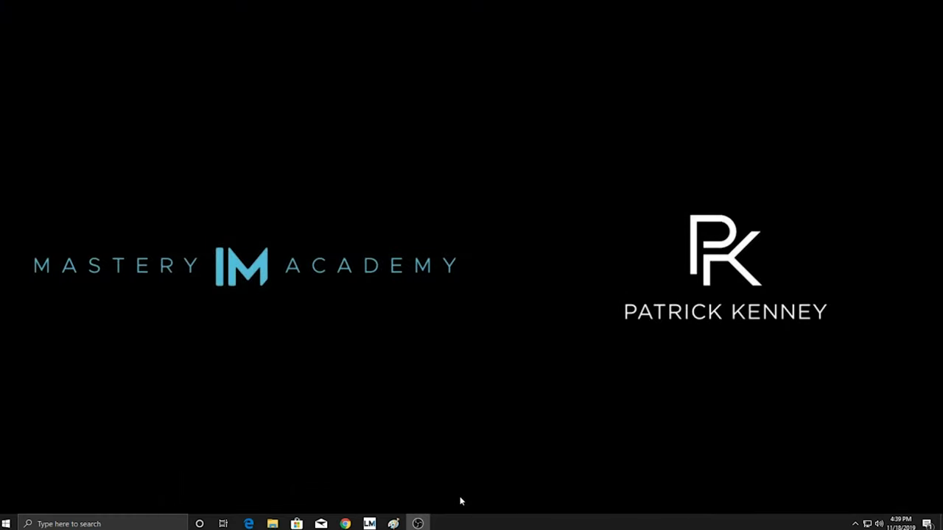